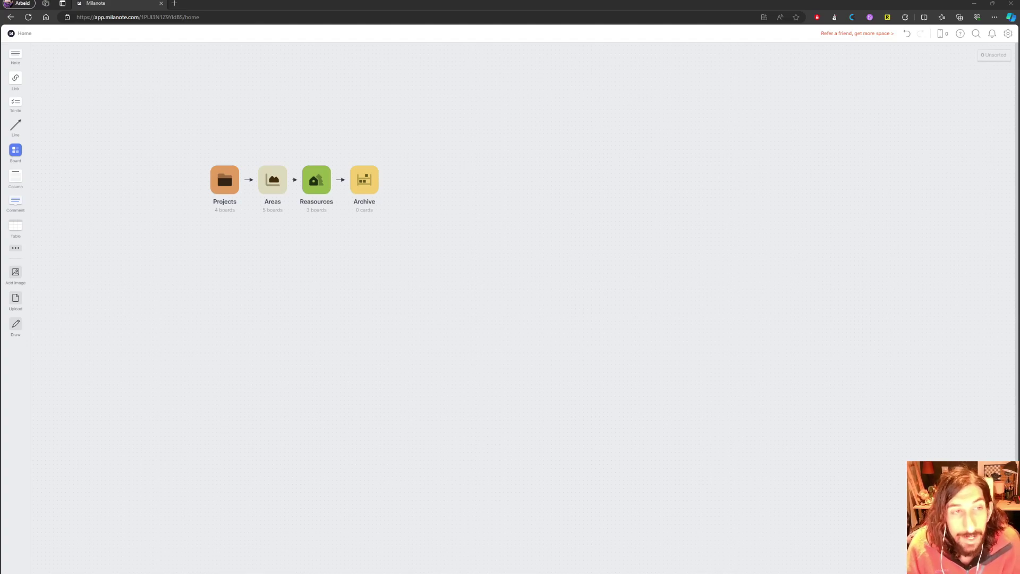
Look through the Areas board and its Secamore sub-board, and return to the Home board
left_click(273, 180)
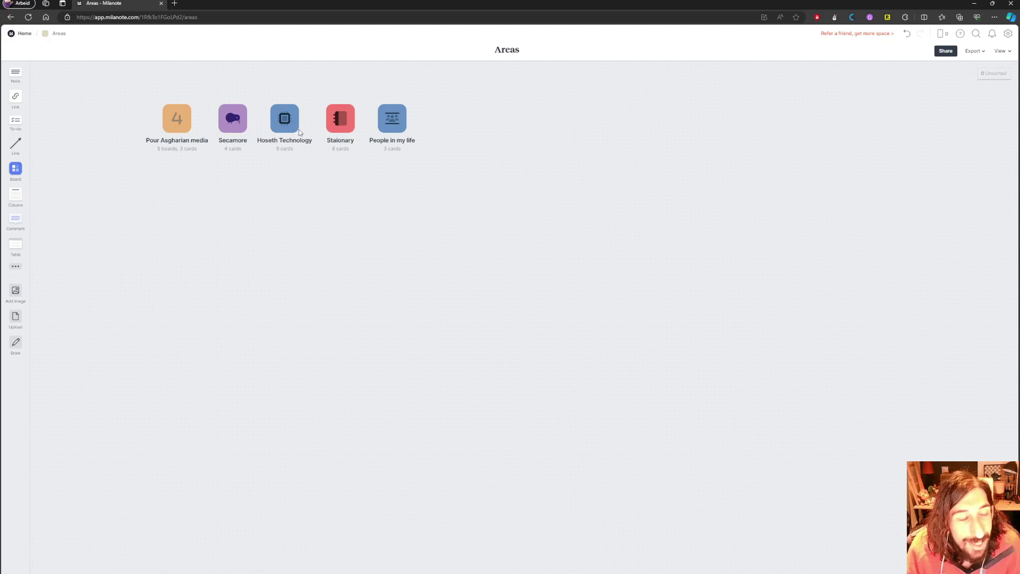
left_click(233, 125)
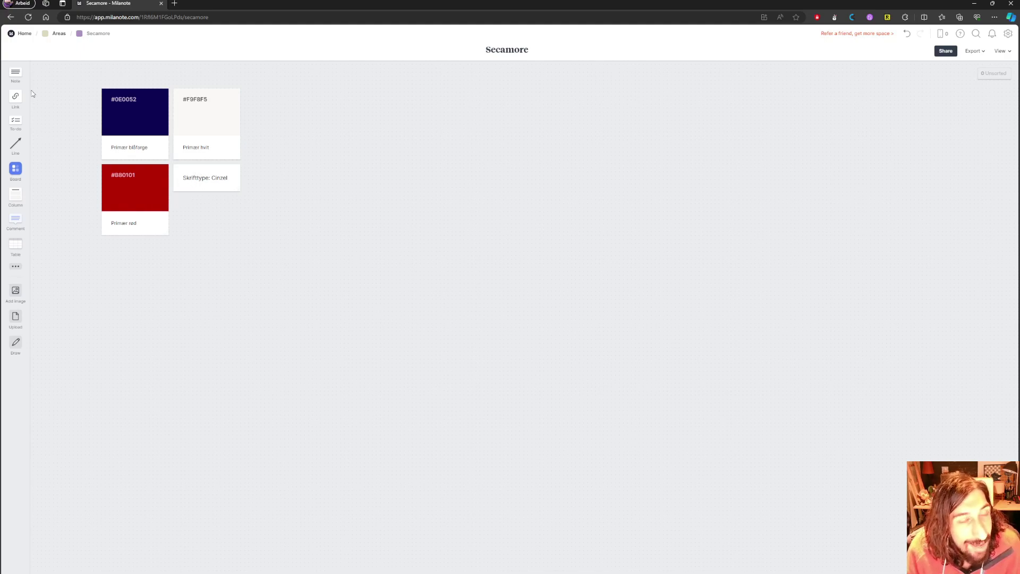
left_click(58, 35)
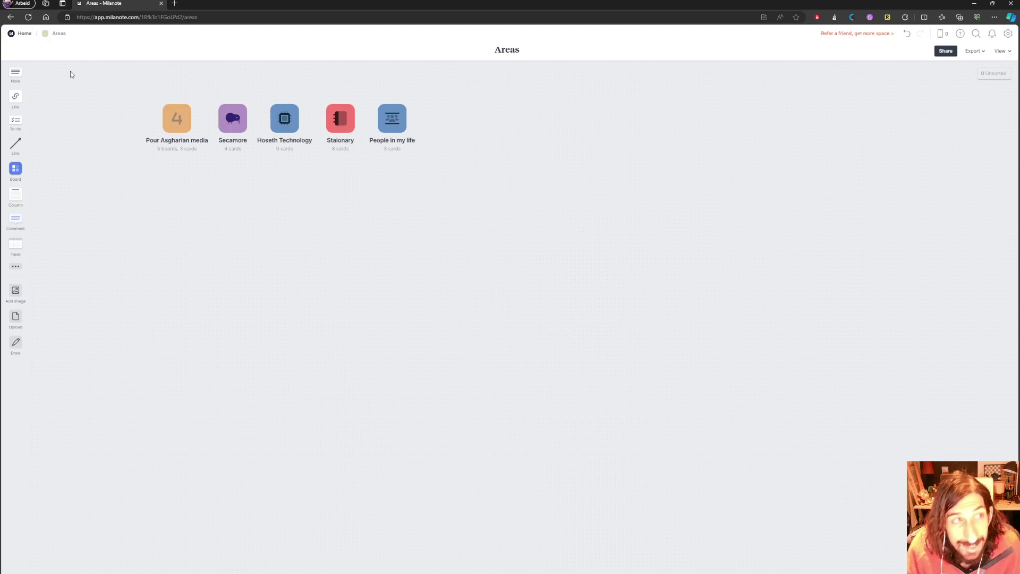
left_click(24, 34)
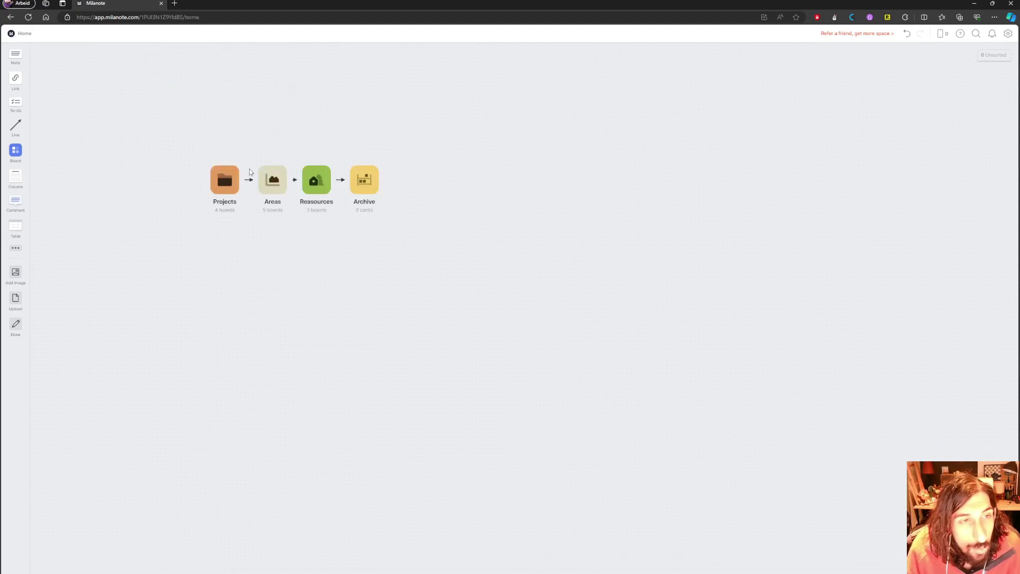
Try placing an empty note above the row of four main boards, and delete it
left_click_drag(188, 147, 400, 206)
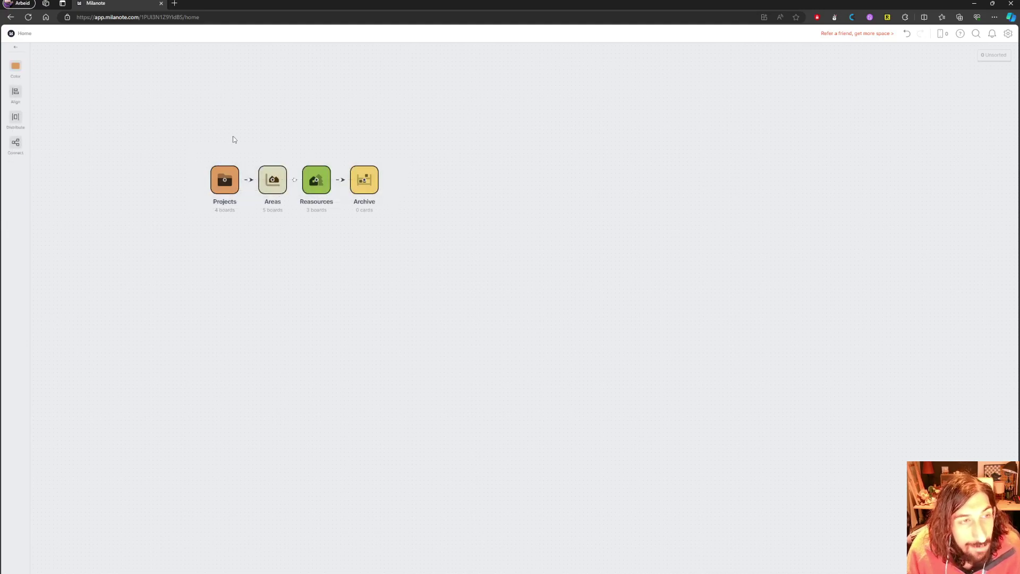
double_click(233, 140)
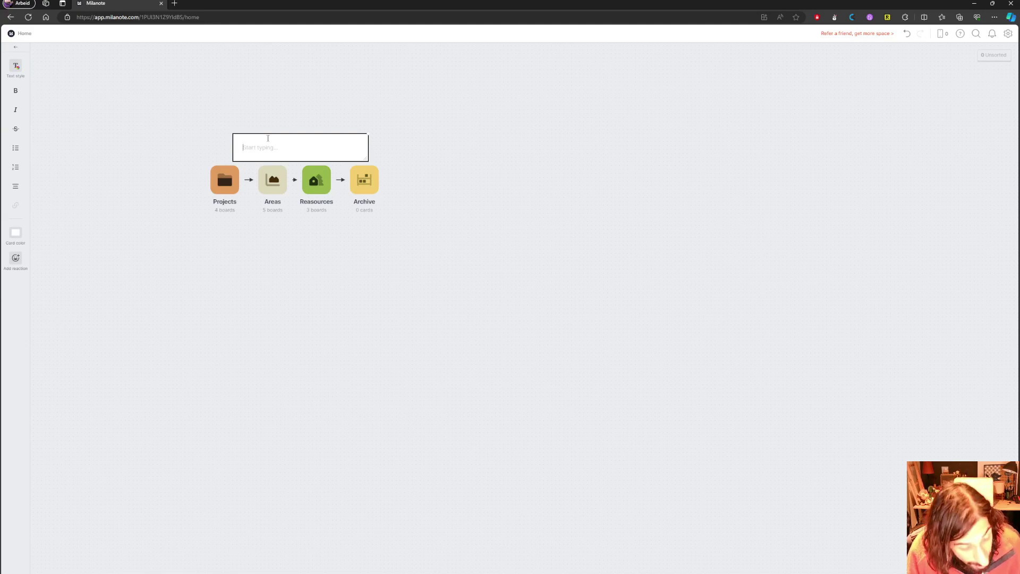
left_click(292, 121)
left_click_drag(292, 142, 288, 131)
left_click(287, 141)
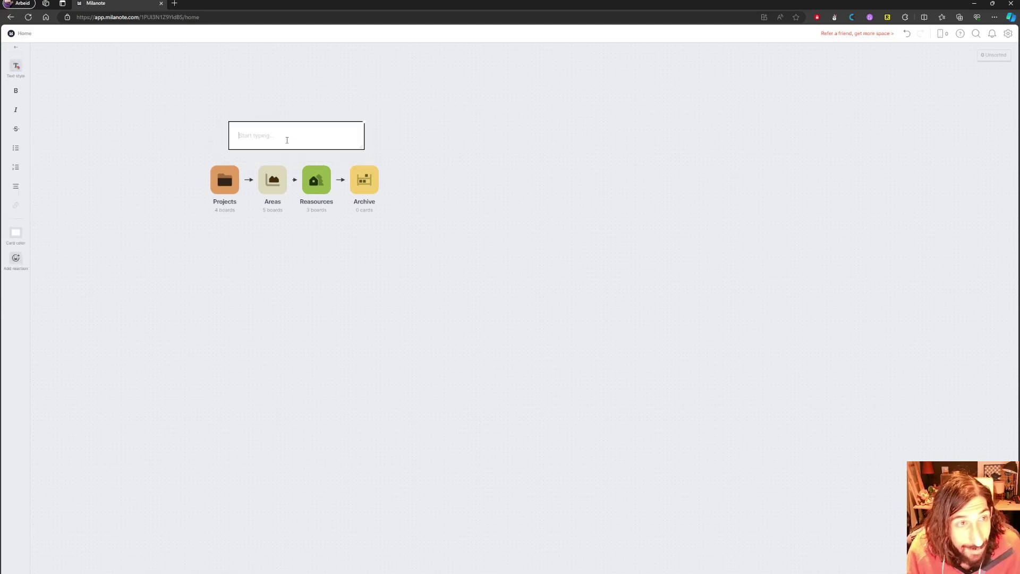
key("Delete")
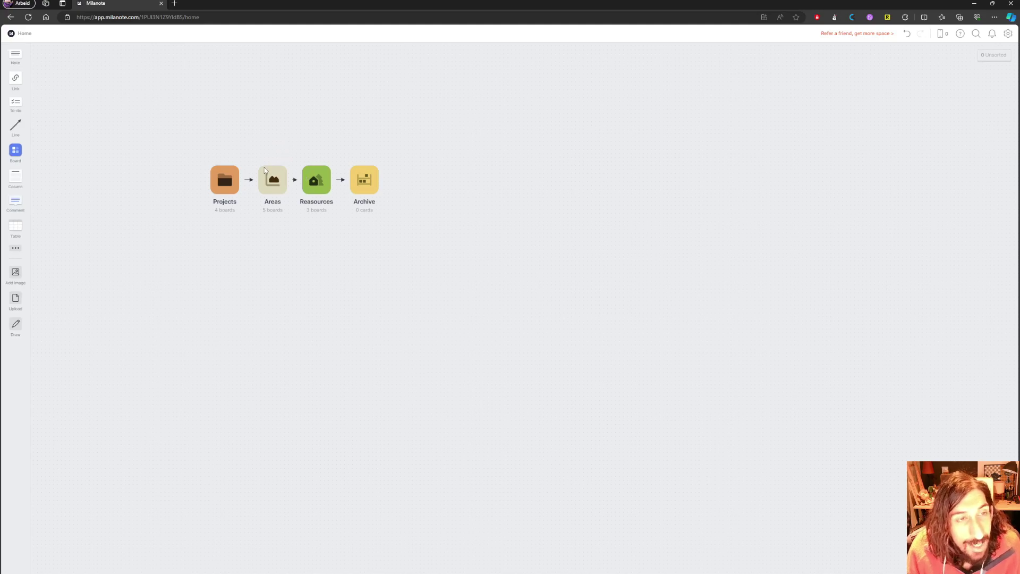
Try adding a new board above the Projects and Areas boards, and undo it
left_click_drag(16, 151, 254, 152)
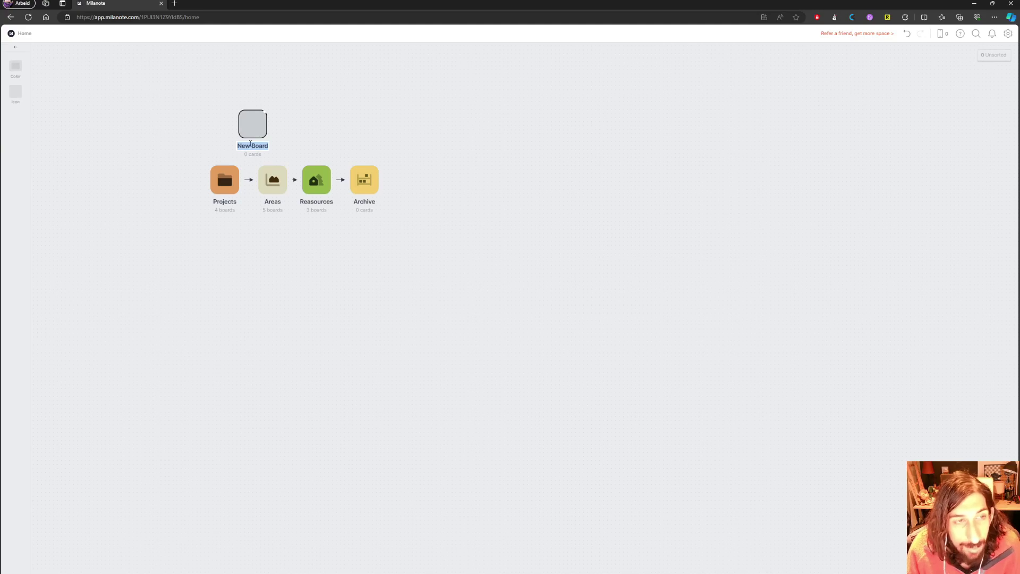
key("Return")
left_click(210, 133)
key("ctrl+z")
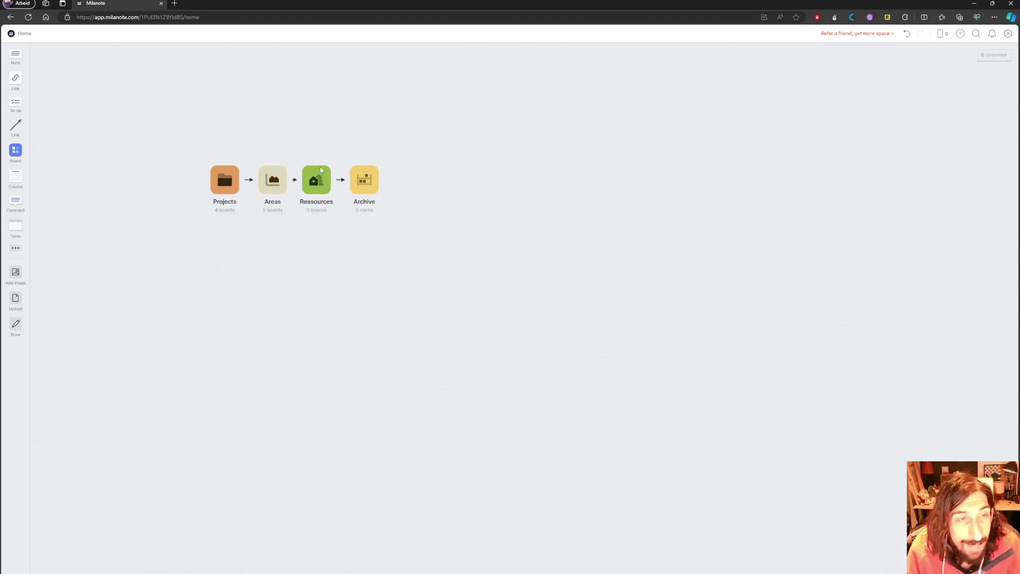
In the Secamore board under Areas, try attaching an arrow line to the red colour card and moving the Skrifttype: Cinzel note
left_click(274, 180)
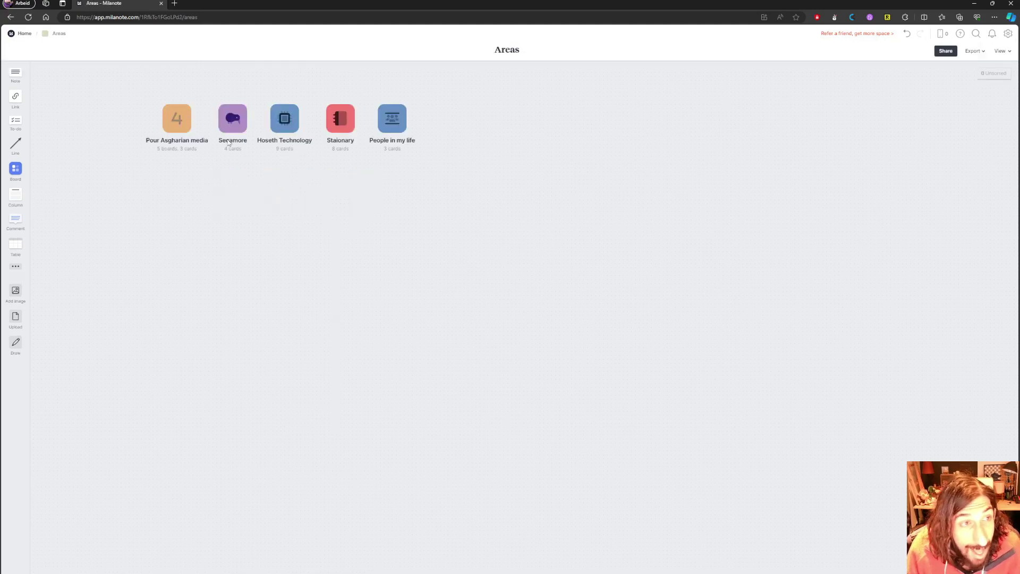
left_click(228, 123)
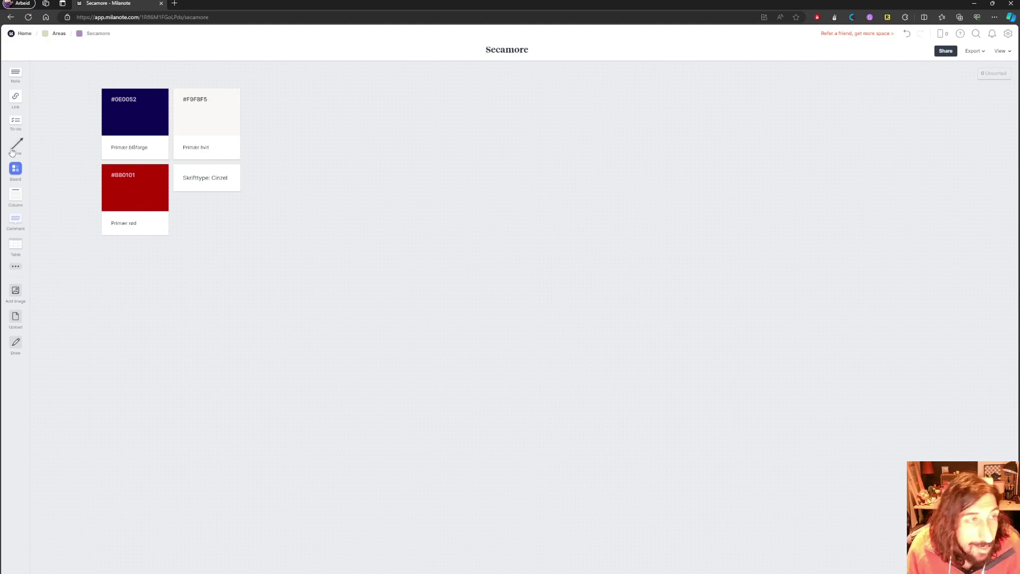
left_click_drag(15, 145, 276, 106)
left_click_drag(310, 70, 243, 175)
left_click_drag(224, 182, 246, 176)
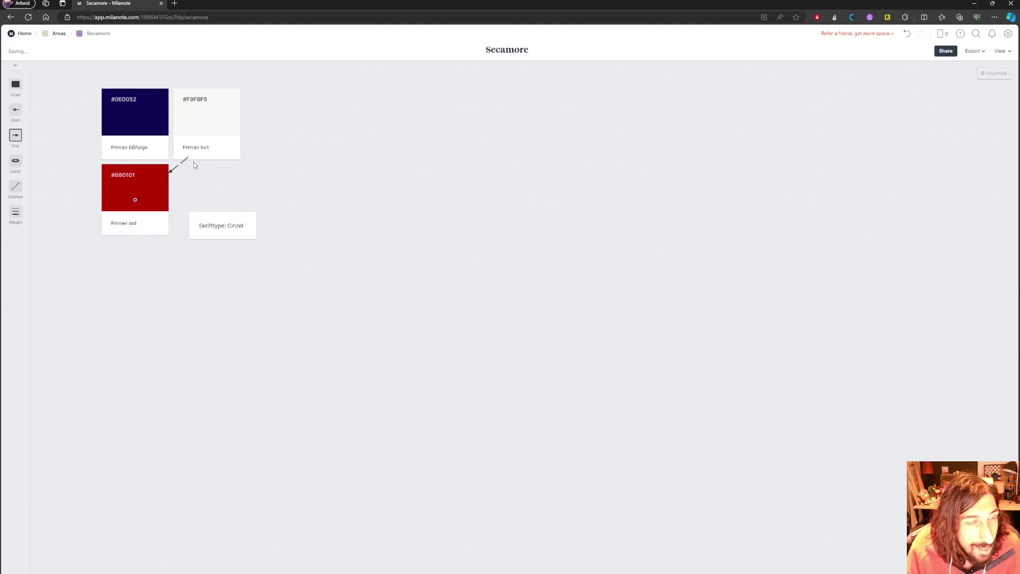
left_click_drag(189, 156, 192, 160)
left_click(306, 177)
left_click_drag(141, 202, 119, 235)
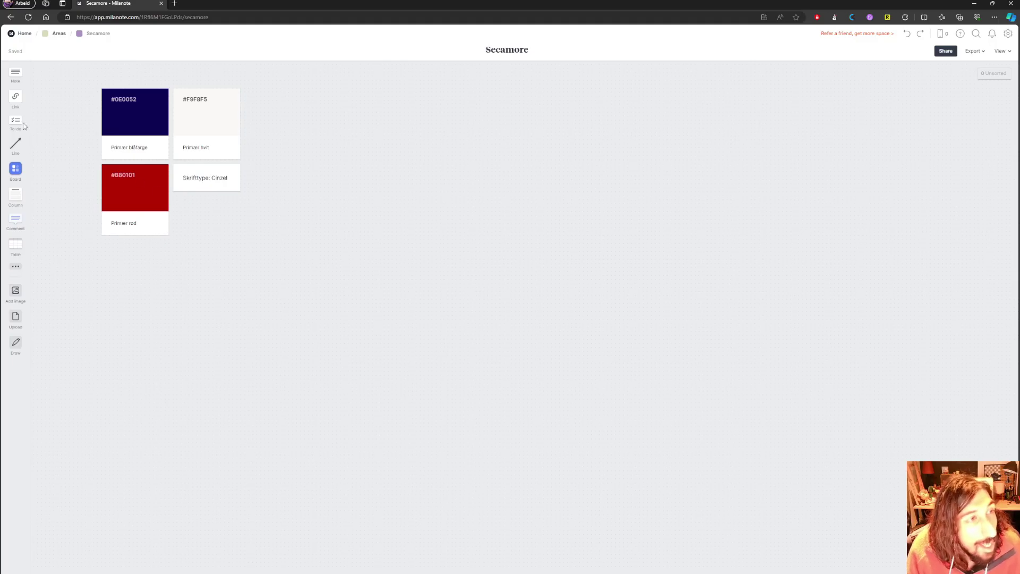
Open the Youtube board inside the media area and examine its video ideas, Apps column and Youtube description note
left_click(60, 34)
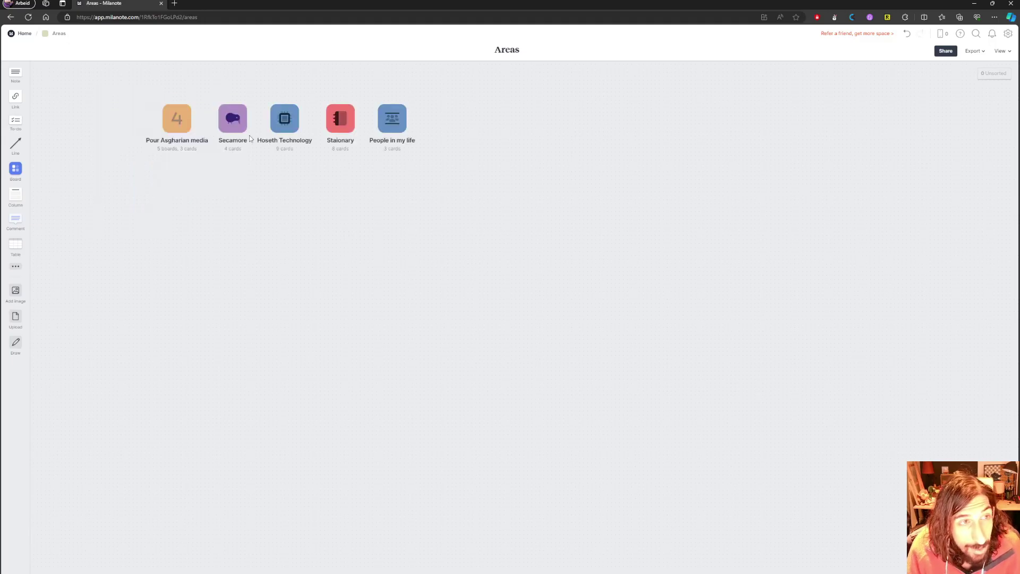
left_click(179, 128)
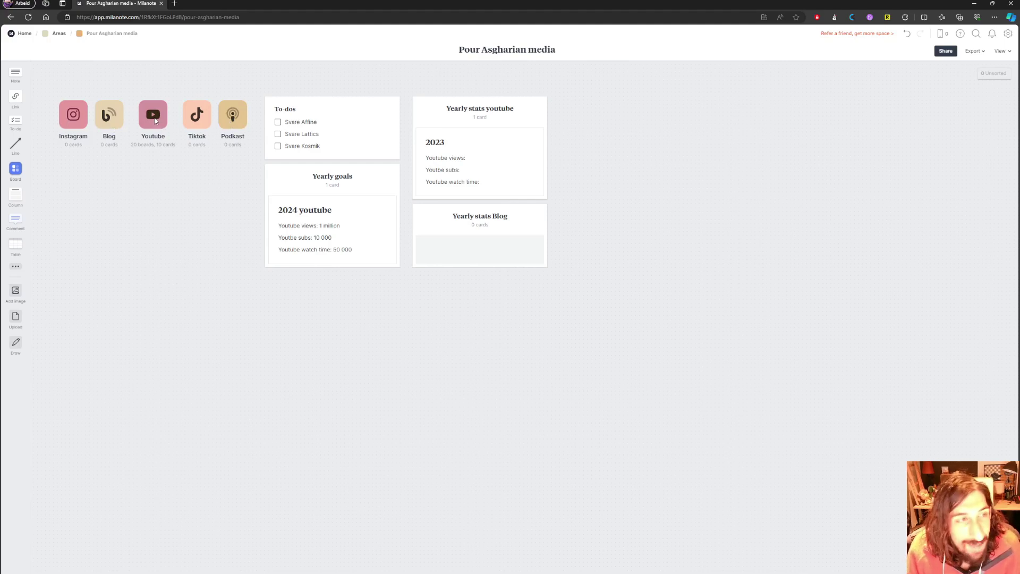
left_click(158, 120)
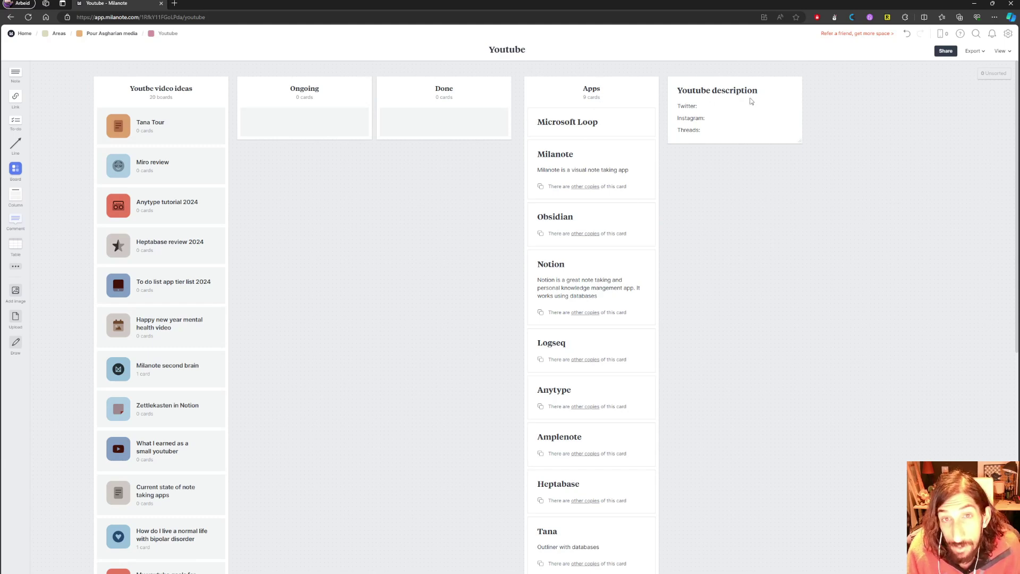
left_click(727, 130)
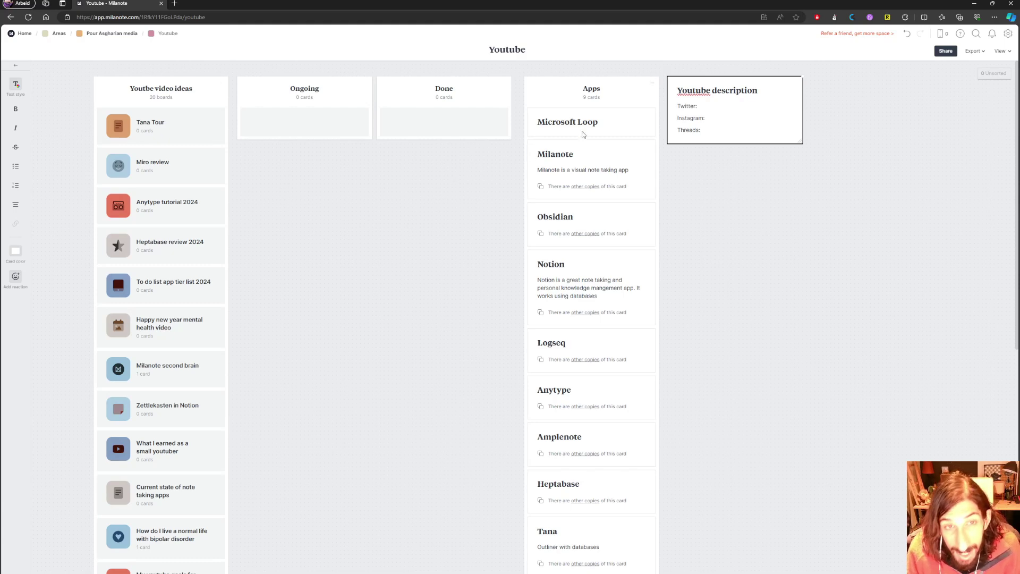
scroll(595, 186, "down", 2)
scroll(584, 176, "up", 2)
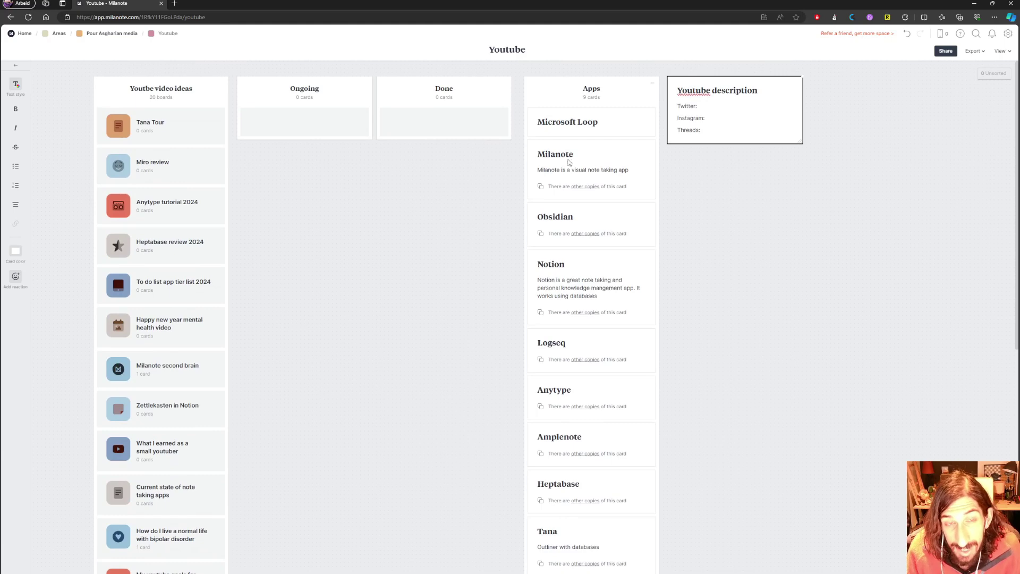
left_click(575, 163)
scroll(385, 241, "down", 3)
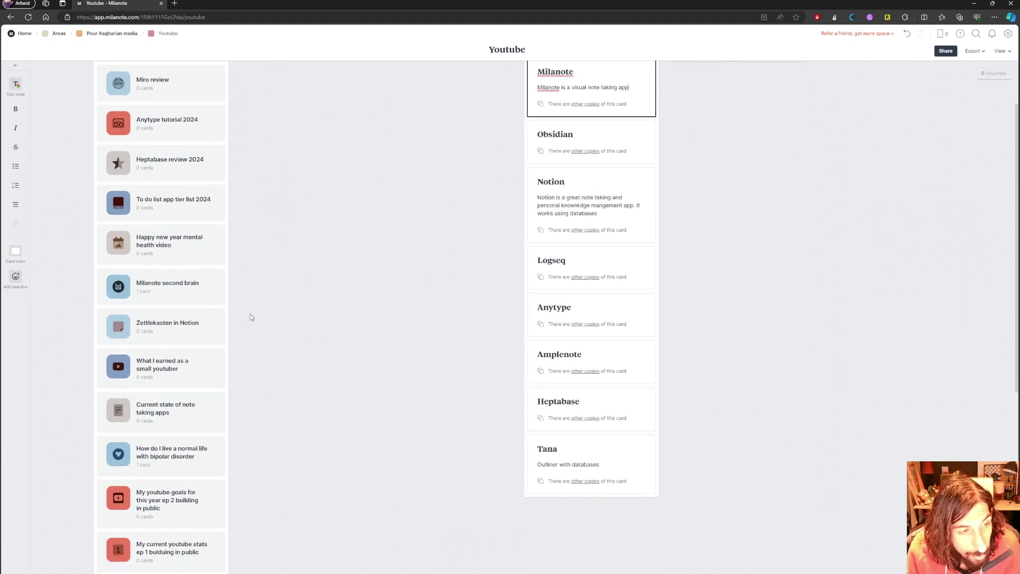
Open the Best second brain apps for 2024 board and add a period after "Outliner with databases" in the Tana card
scroll(127, 251, "down", 6)
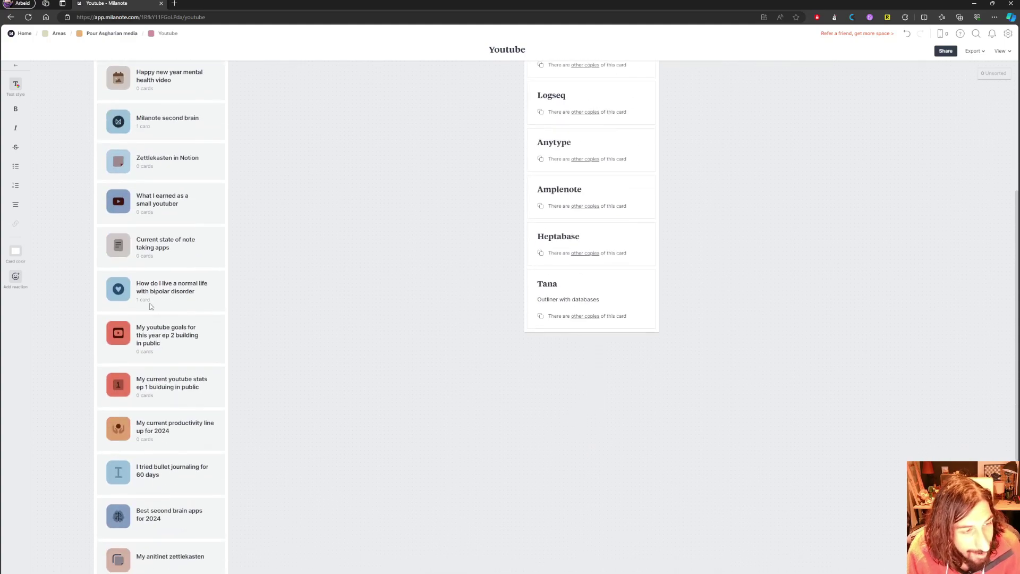
left_click(119, 351)
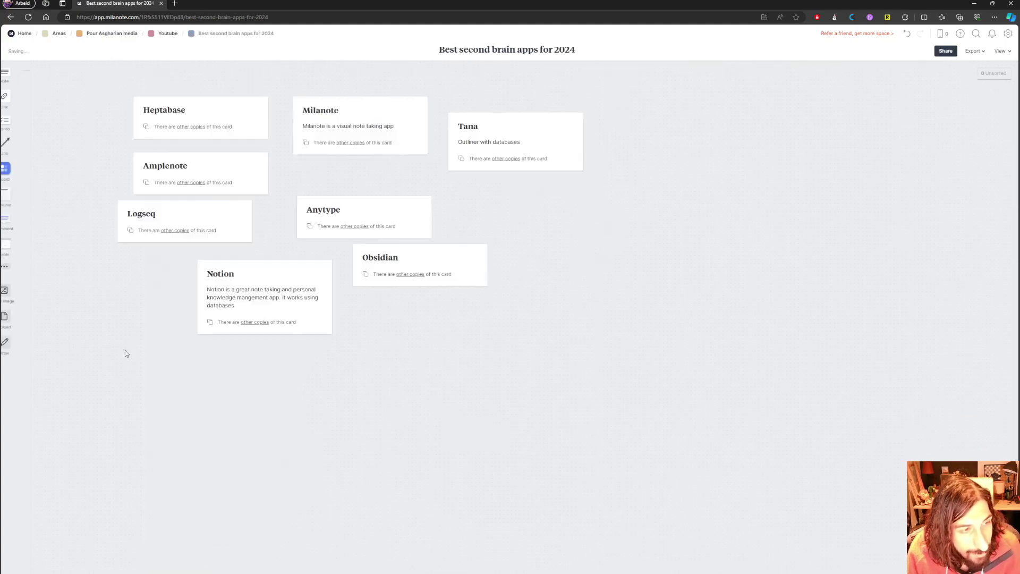
left_click(524, 144)
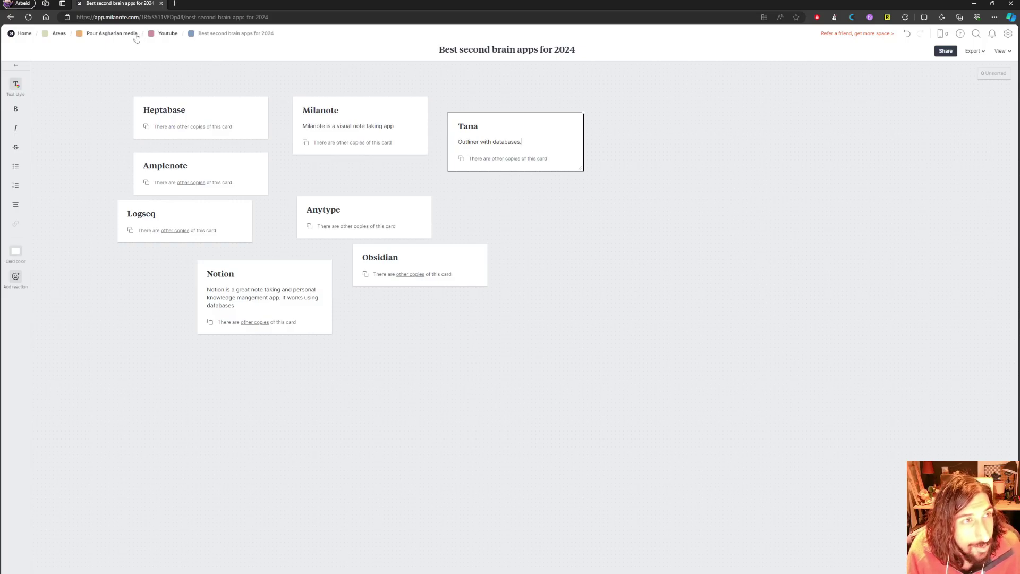
Return to the Youtube board and check the text of the Tana card in the Apps column
left_click(170, 35)
scroll(587, 200, "up", 5)
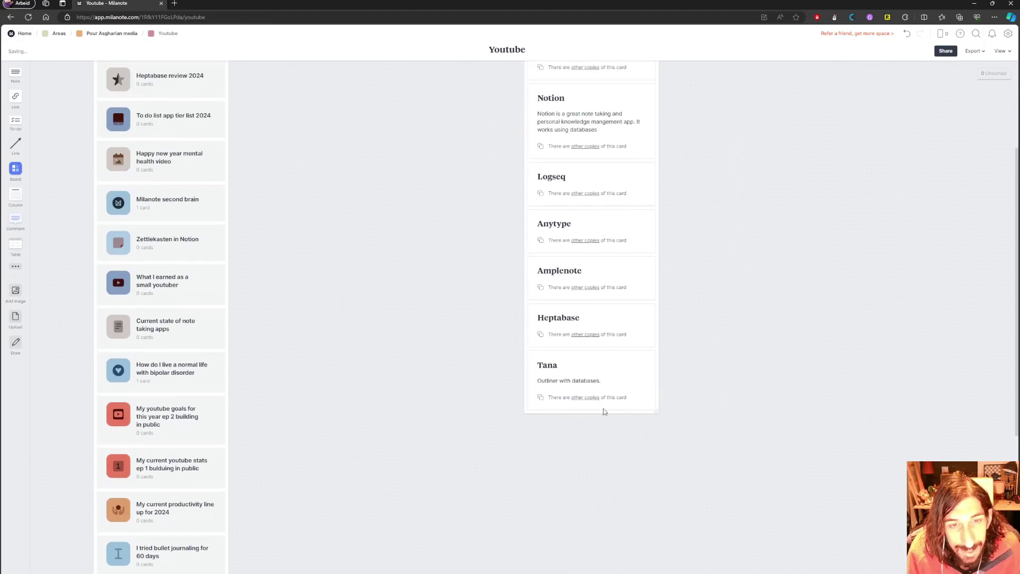
left_click(605, 383)
left_click(418, 395)
scroll(496, 358, "up", 4)
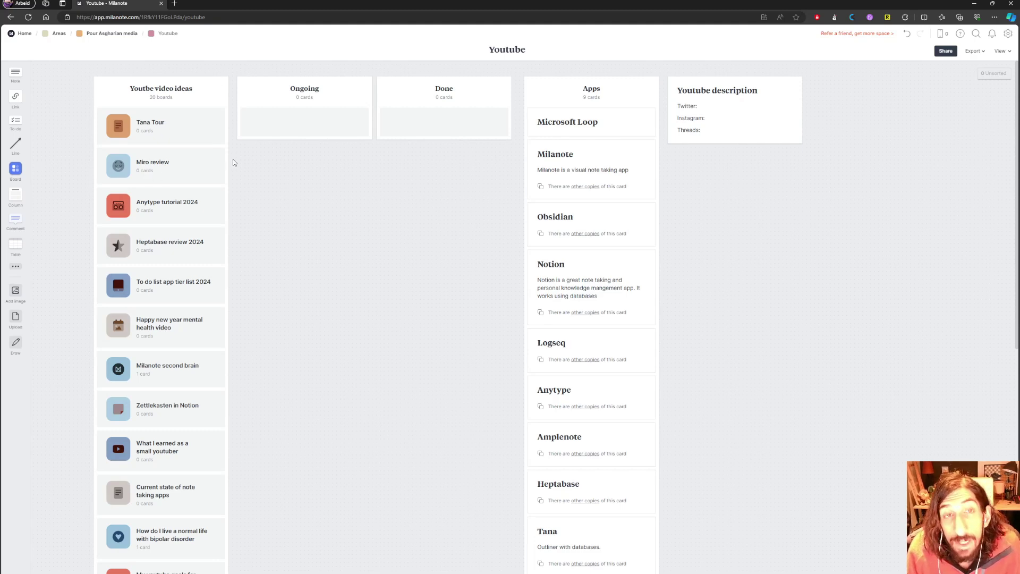
Examine the Apps column with its Microsoft Loop card and the Youtube description note
left_click(585, 93)
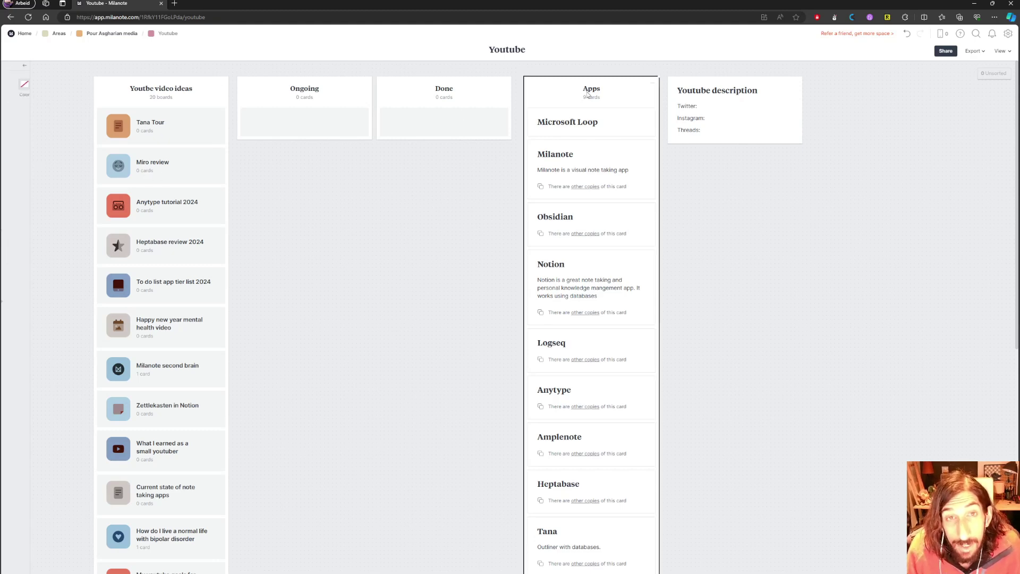
left_click(583, 121)
left_click(698, 170)
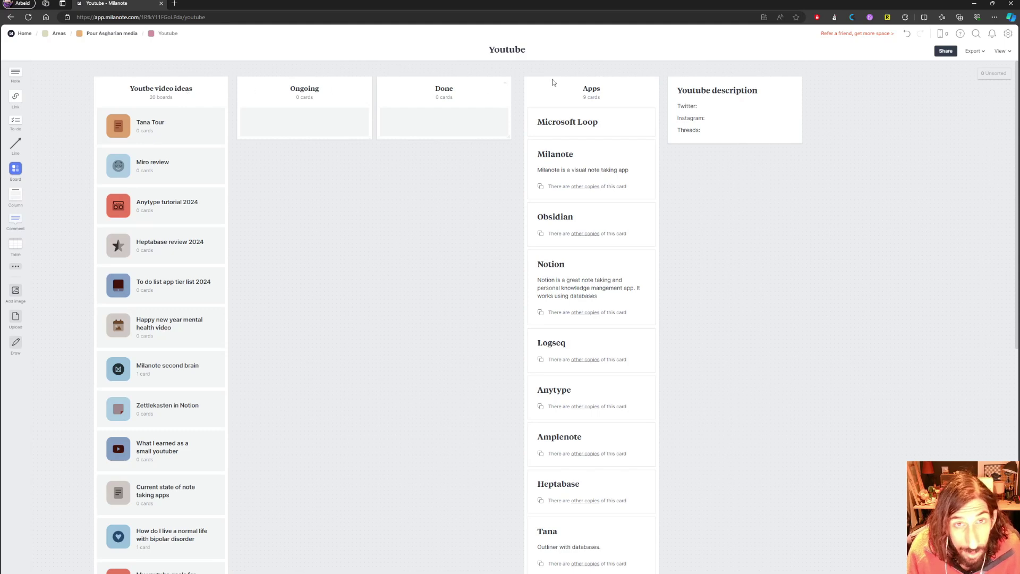
left_click(702, 88)
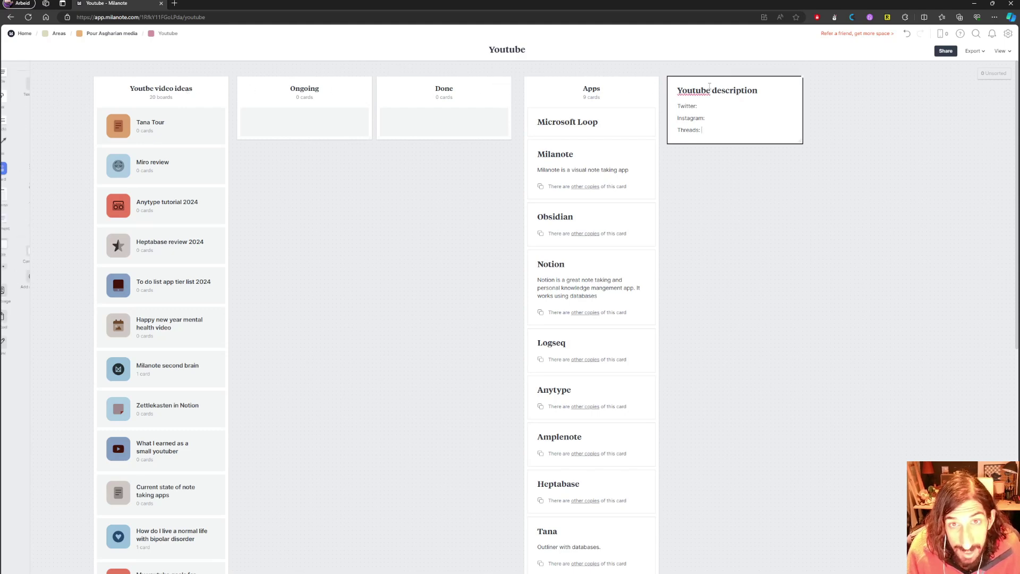
left_click(355, 241)
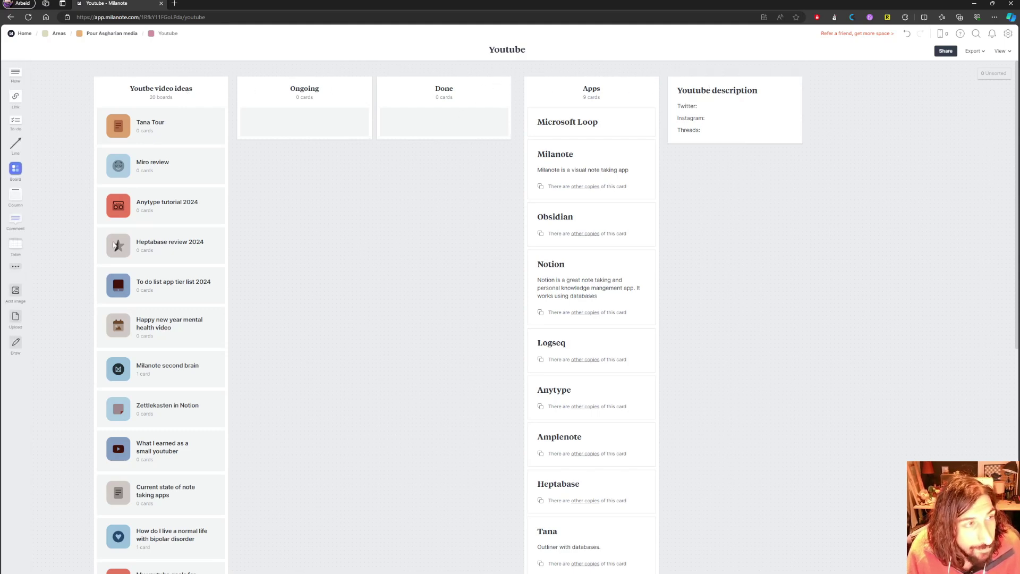
Try placing an empty table below the Ongoing and Done columns, and delete it
left_click_drag(16, 245, 299, 223)
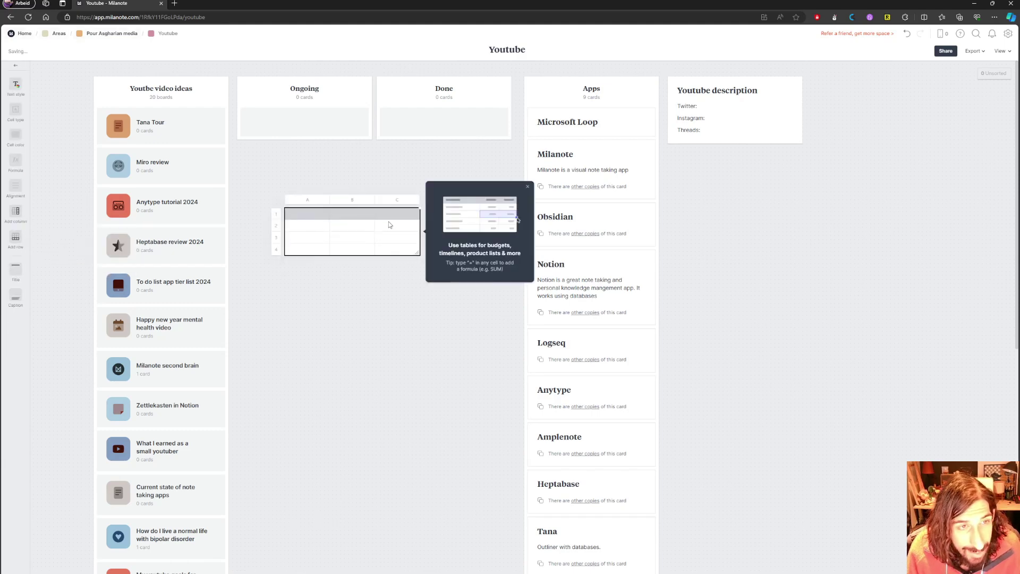
left_click(373, 215)
left_click(266, 191)
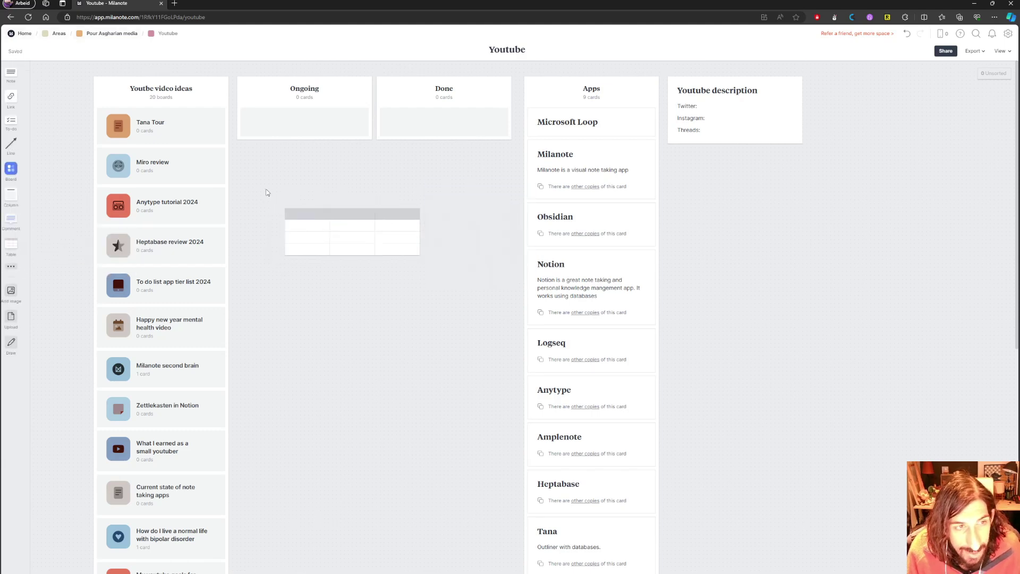
left_click_drag(263, 190, 375, 250)
key("Delete")
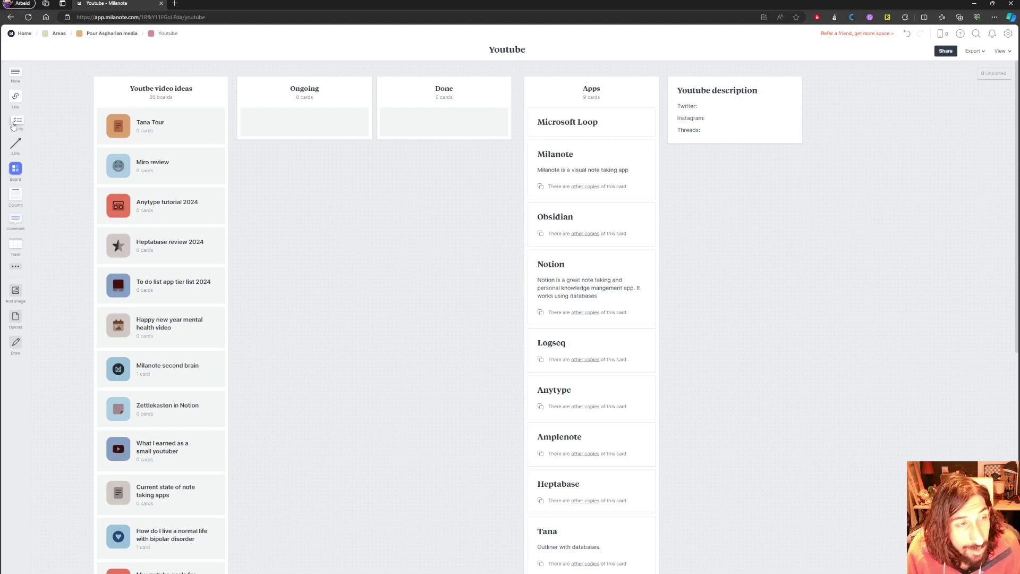
Go back to the Areas board and open the Staionary board to view its notebook and pen cards
left_click(59, 33)
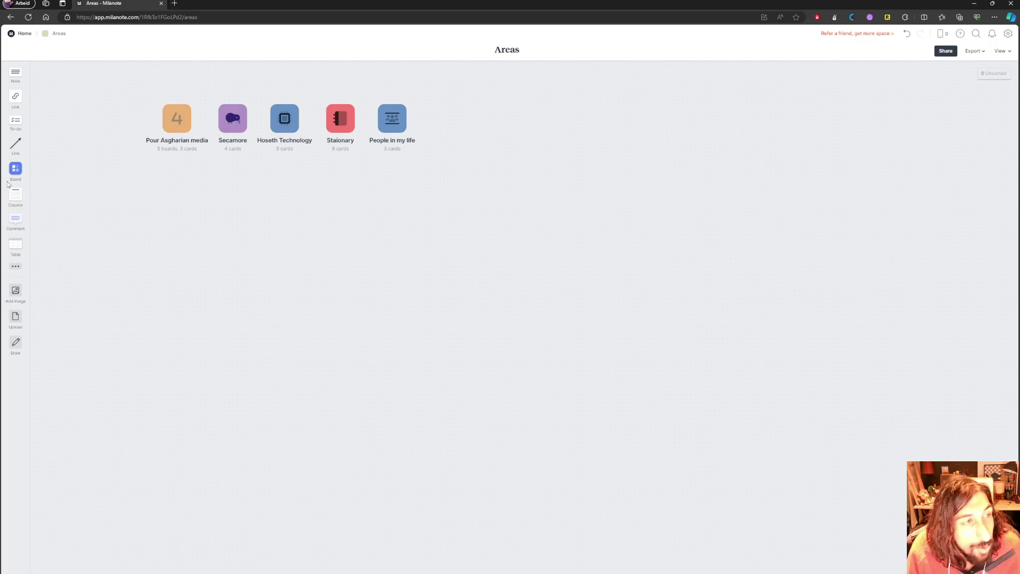
left_click(341, 129)
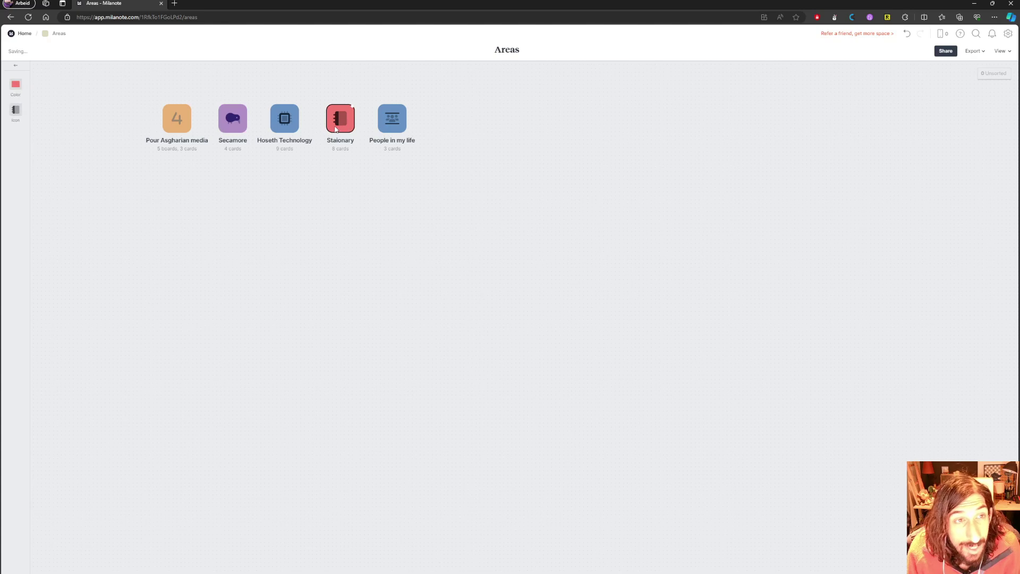
double_click(337, 129)
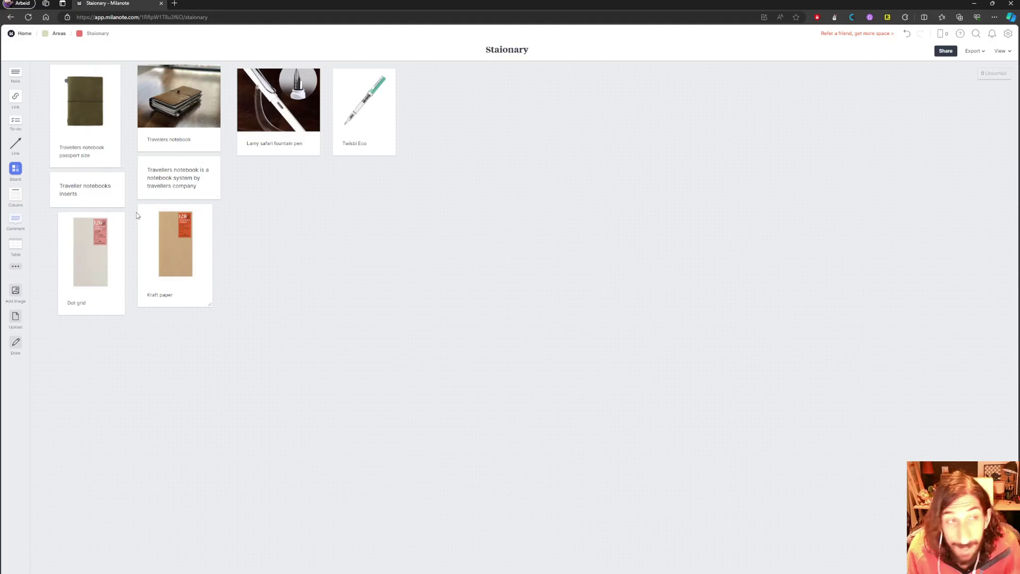
Shift the Traveller notebooks inserts card slightly to the left, and check the board's Unsorted area
left_click_drag(105, 192, 101, 190)
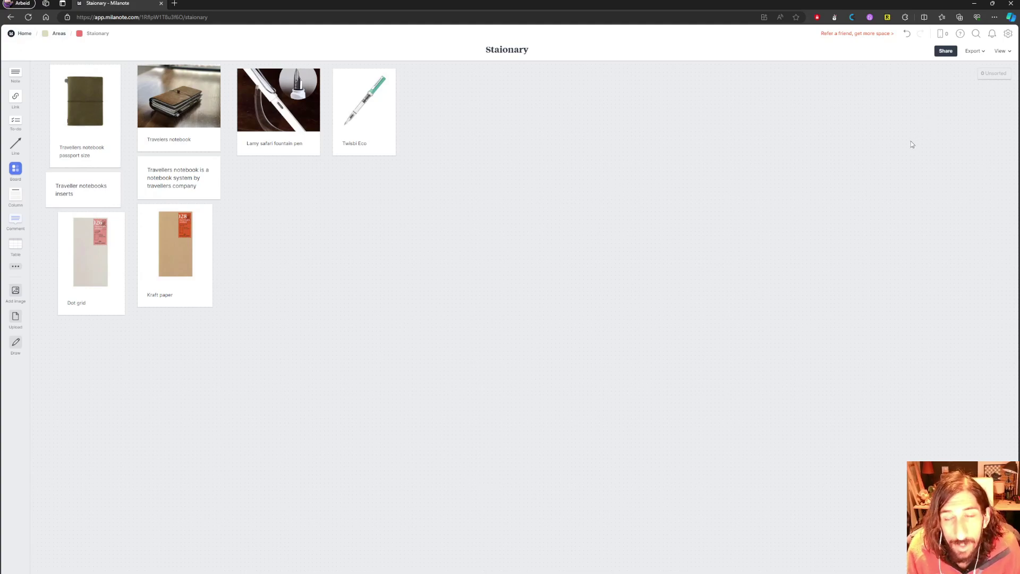
left_click(997, 79)
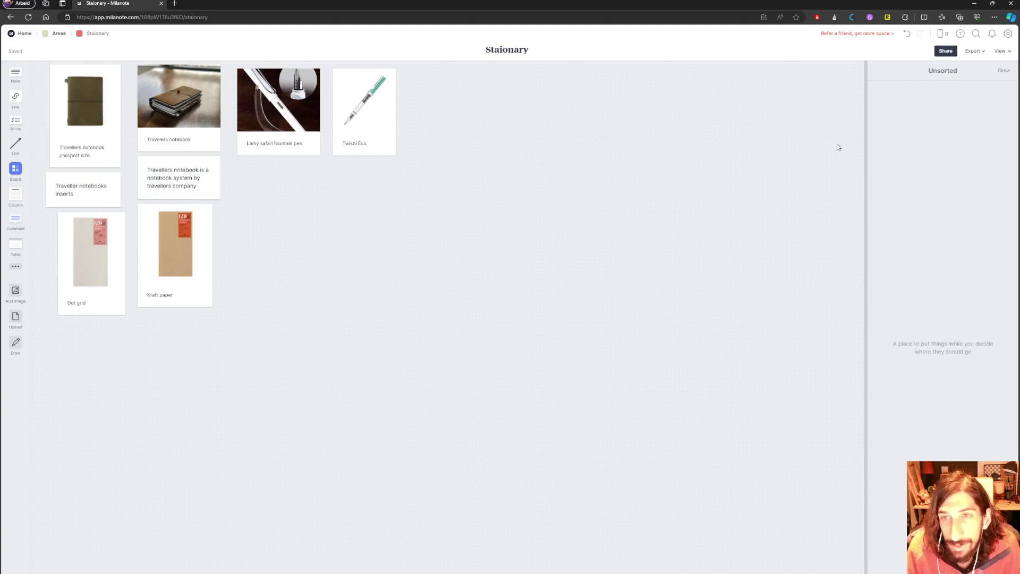
left_click(1005, 72)
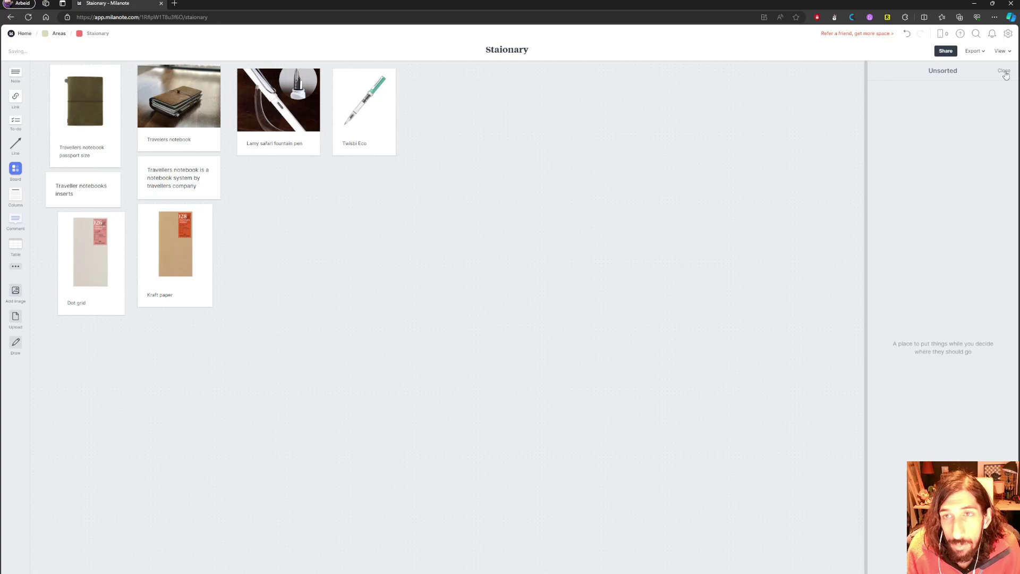
Check the export formats and sharing options available for the Staionary board
left_click(978, 53)
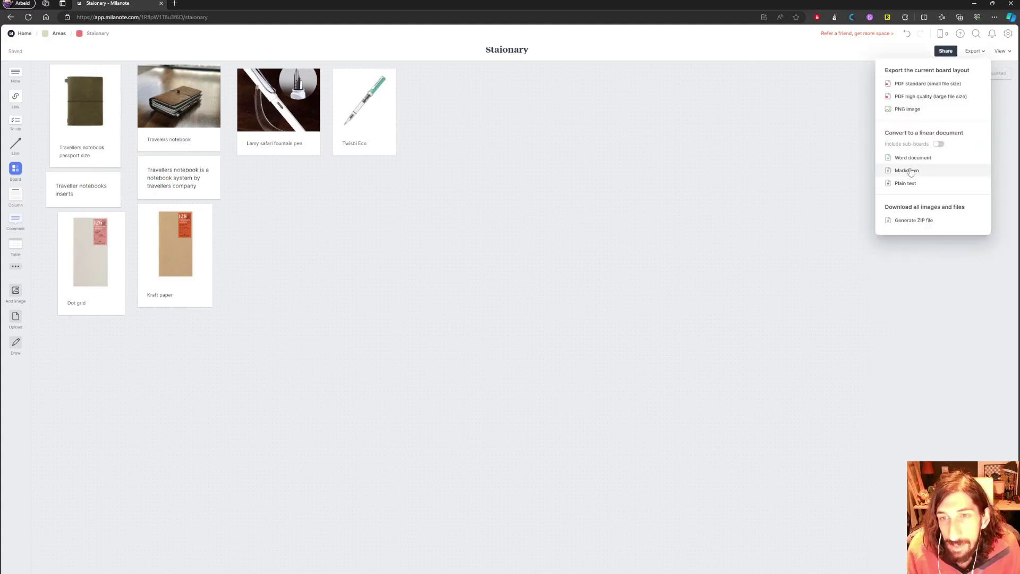
left_click(945, 51)
left_click(721, 161)
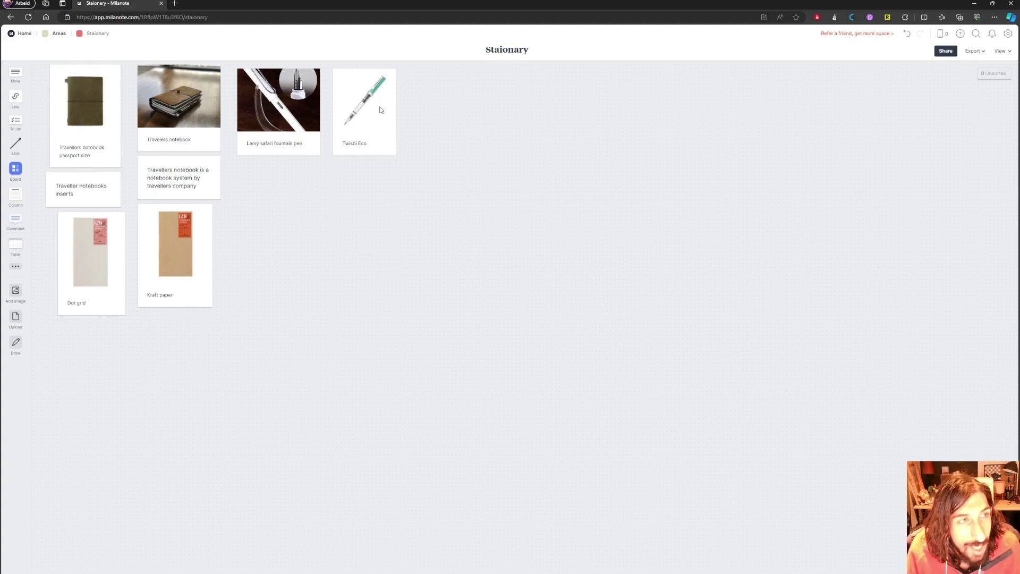
Return to the Home board and select the Projects, Areas, Reasources and Archive boards together
left_click(58, 35)
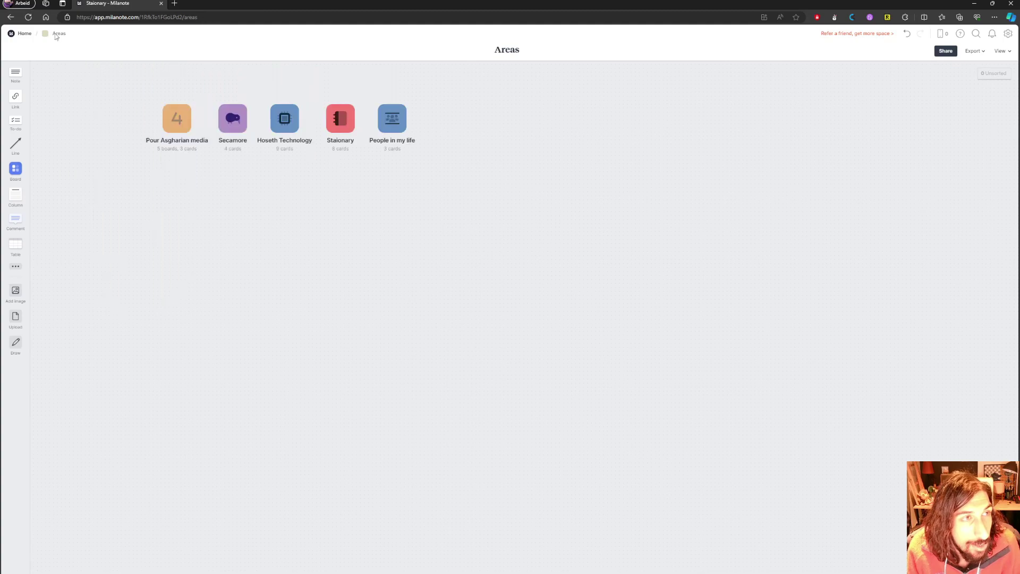
left_click(23, 34)
left_click_drag(159, 135, 403, 231)
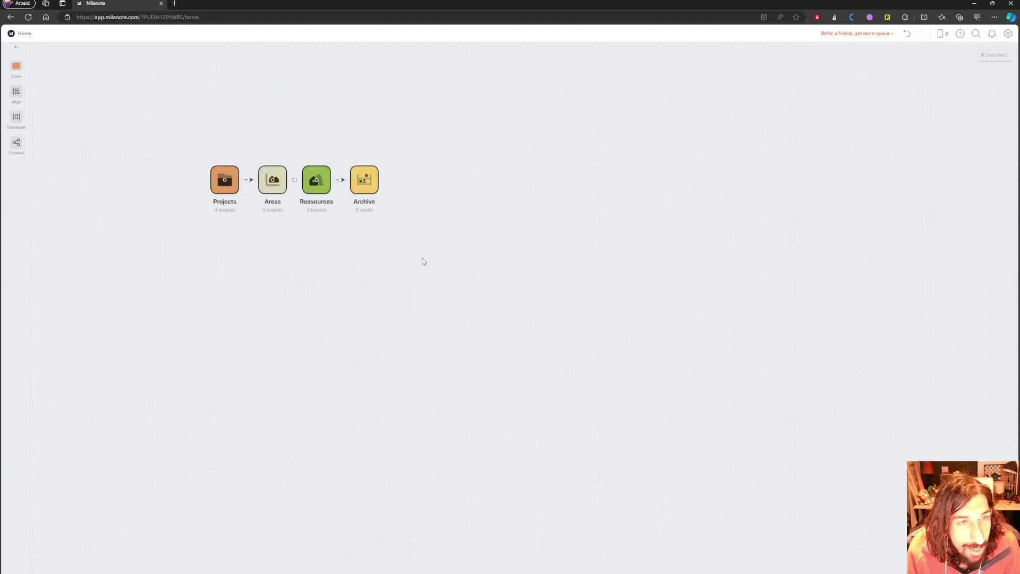
Try handwriting a word freehand below the four Home boards, and discard the drawing
left_click(15, 325)
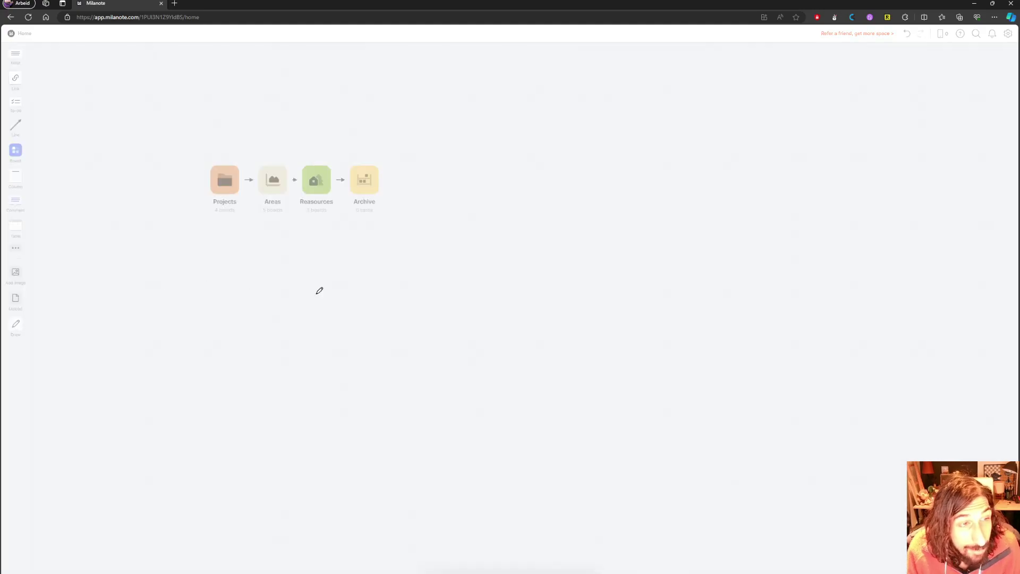
mouse_move(305, 237)
left_mouse_down()
mouse_move(296, 278)
mouse_move(335, 273)
mouse_move(292, 268)
left_mouse_up()
mouse_move(364, 290)
left_mouse_down()
mouse_move(355, 273)
mouse_move(375, 266)
mouse_move(418, 276)
mouse_move(497, 250)
mouse_move(512, 283)
mouse_move(546, 277)
left_mouse_up()
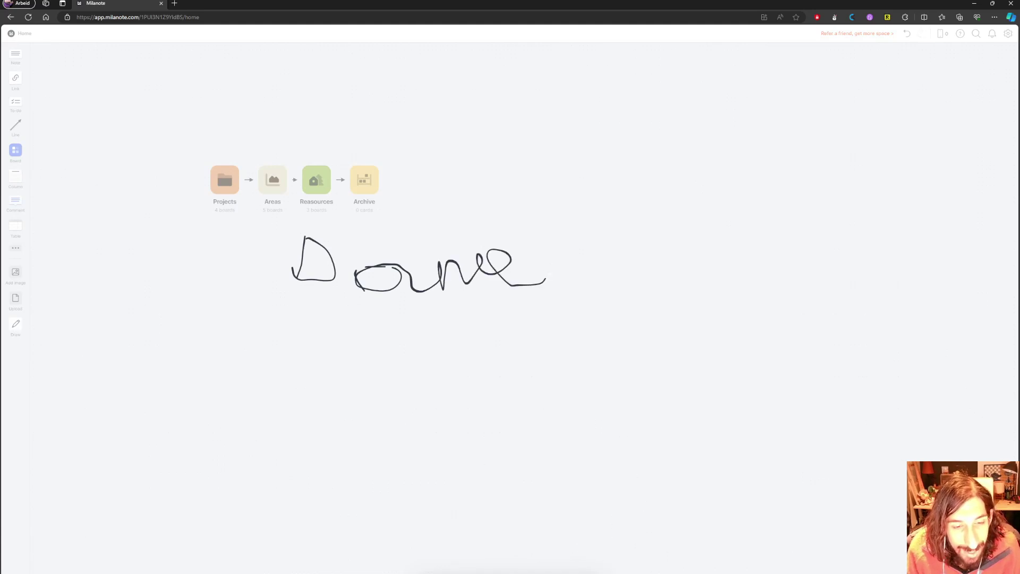
left_click(548, 573)
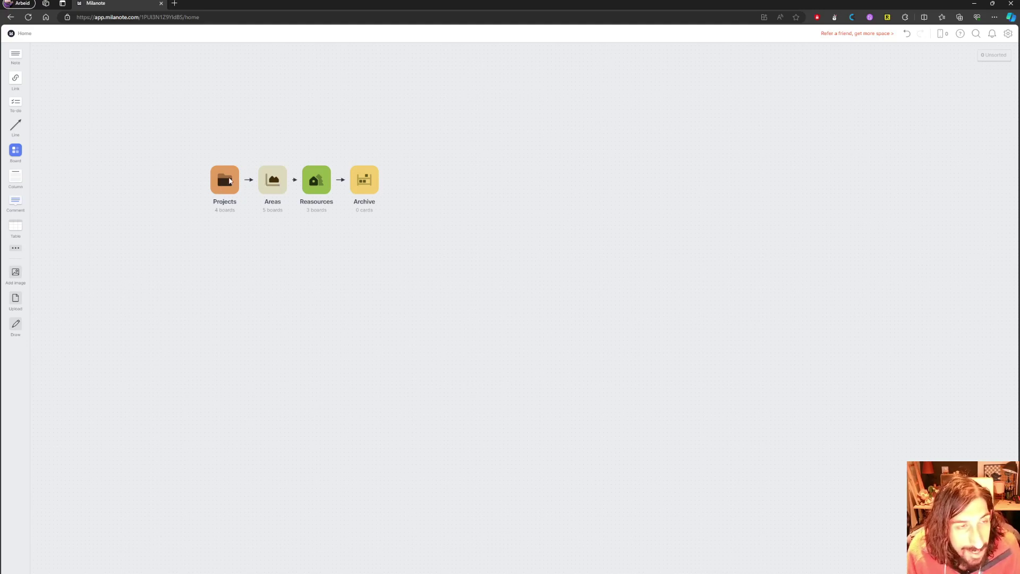
Browse the Letters & numbers and Recommended icons for the Projects board without changing its icon
left_click(229, 181)
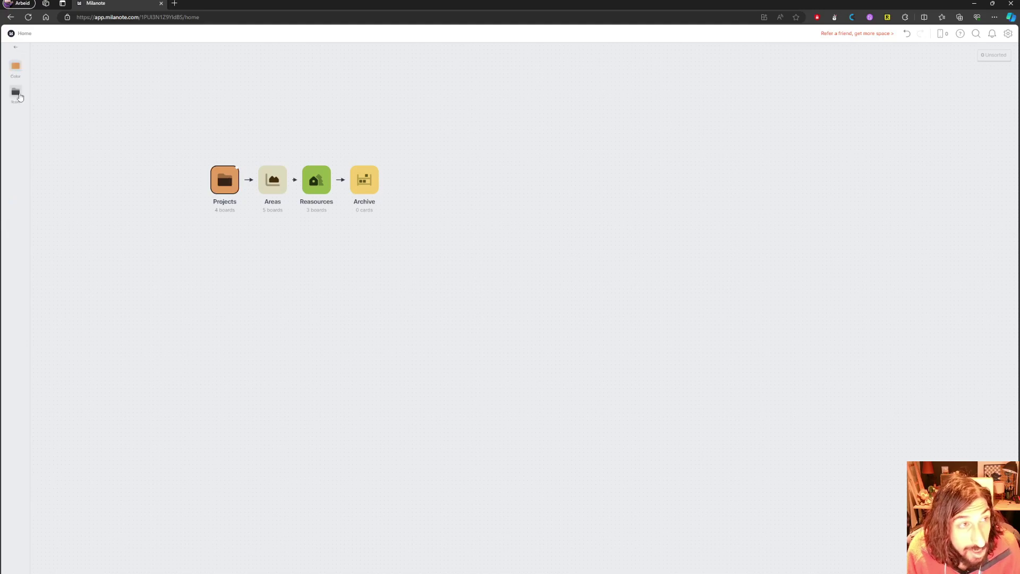
left_click(16, 93)
left_click(60, 96)
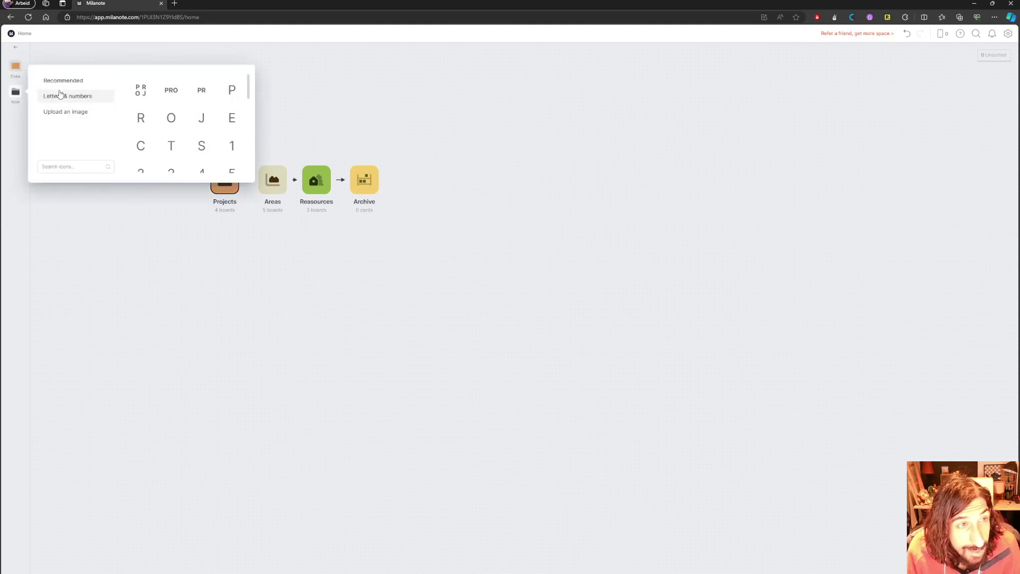
left_click(62, 81)
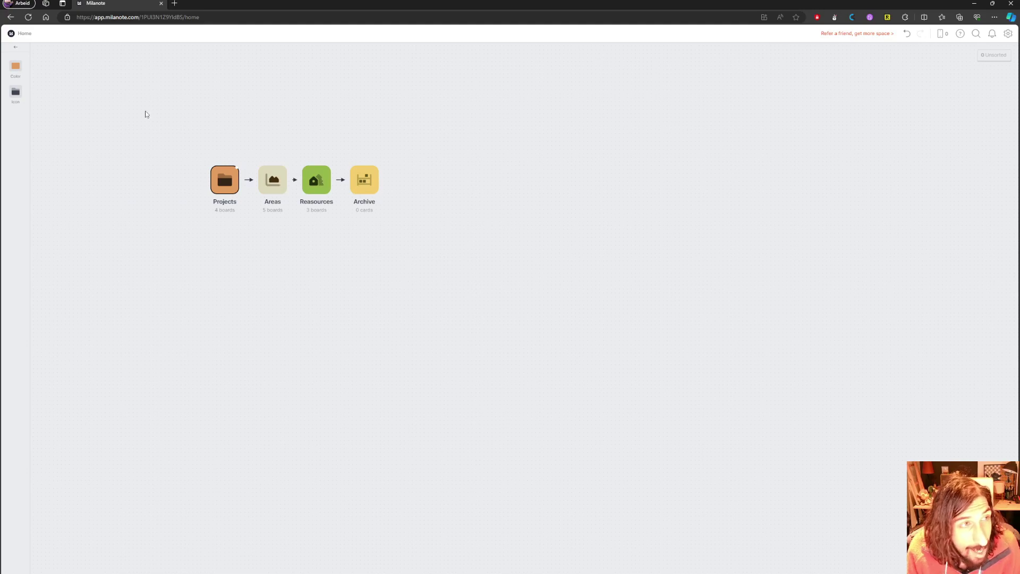
key("Escape")
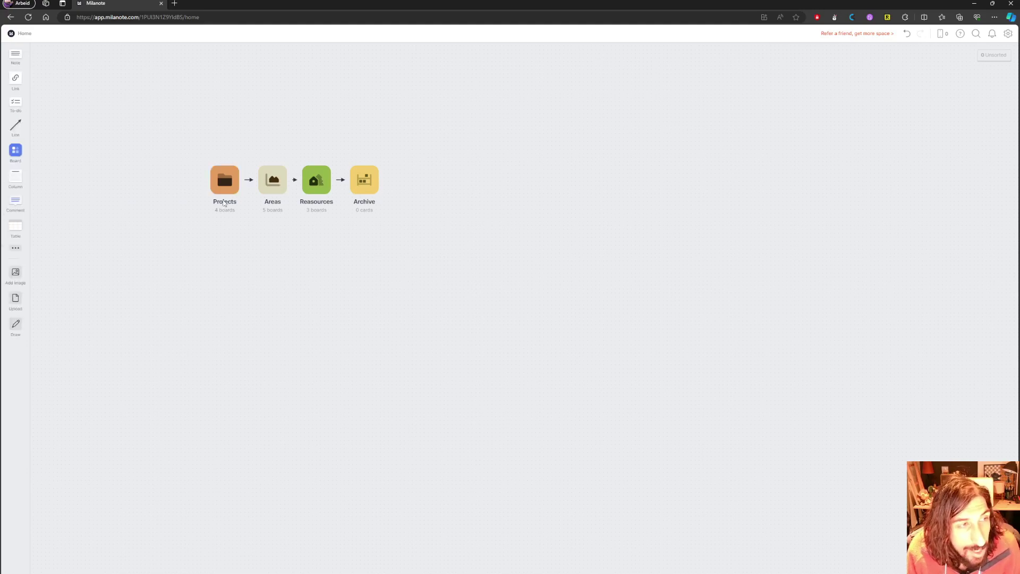
View the Hoseth Technology board inside Areas with its brand colours, font note and logos, and return Home
left_click(274, 182)
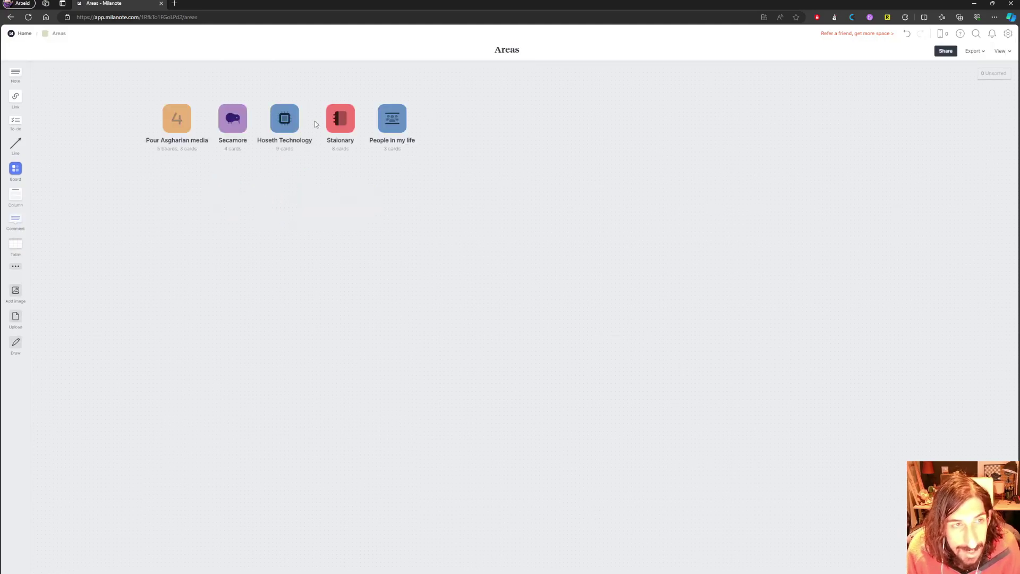
left_click(282, 126)
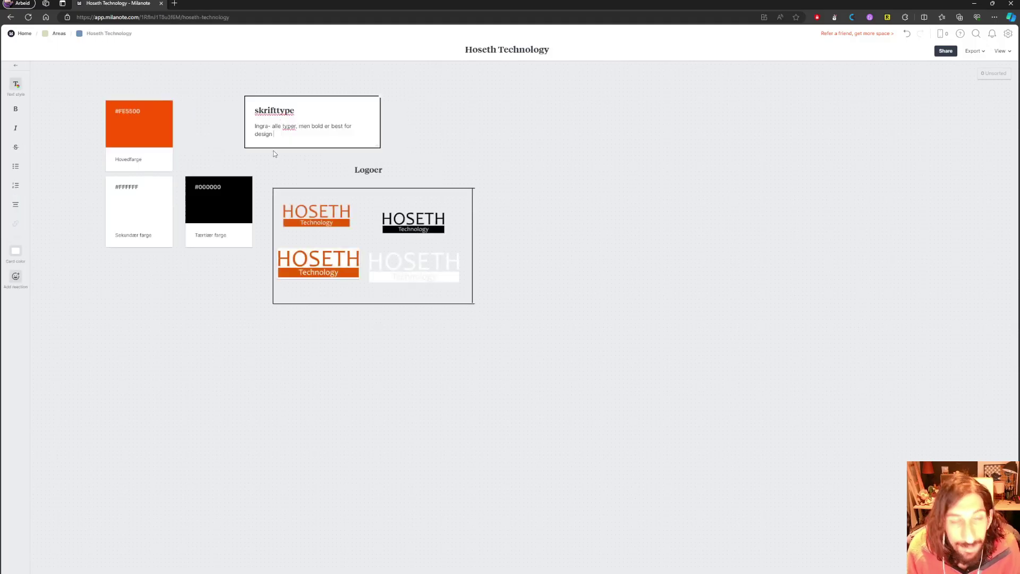
key("alt+Left")
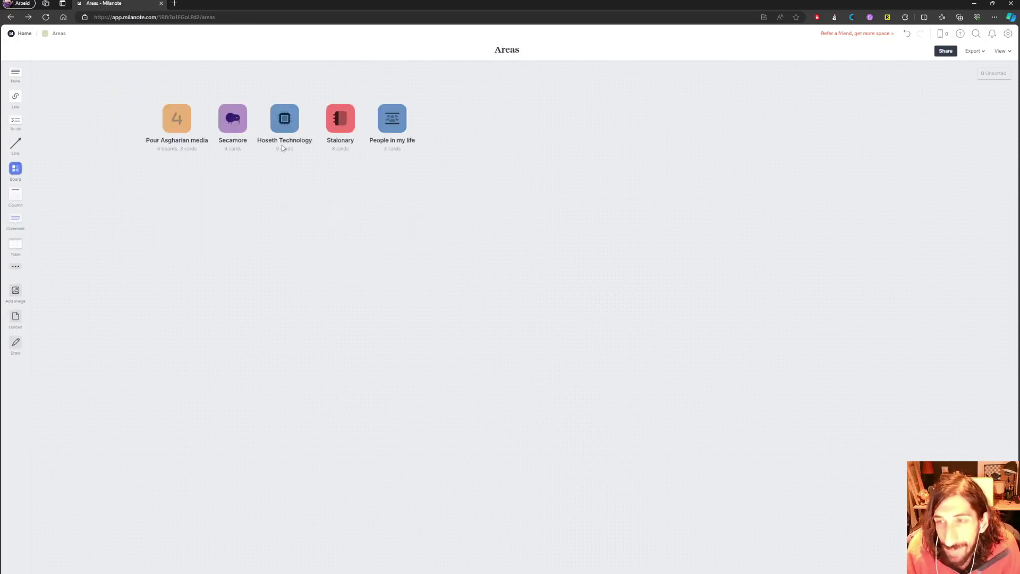
left_click(25, 33)
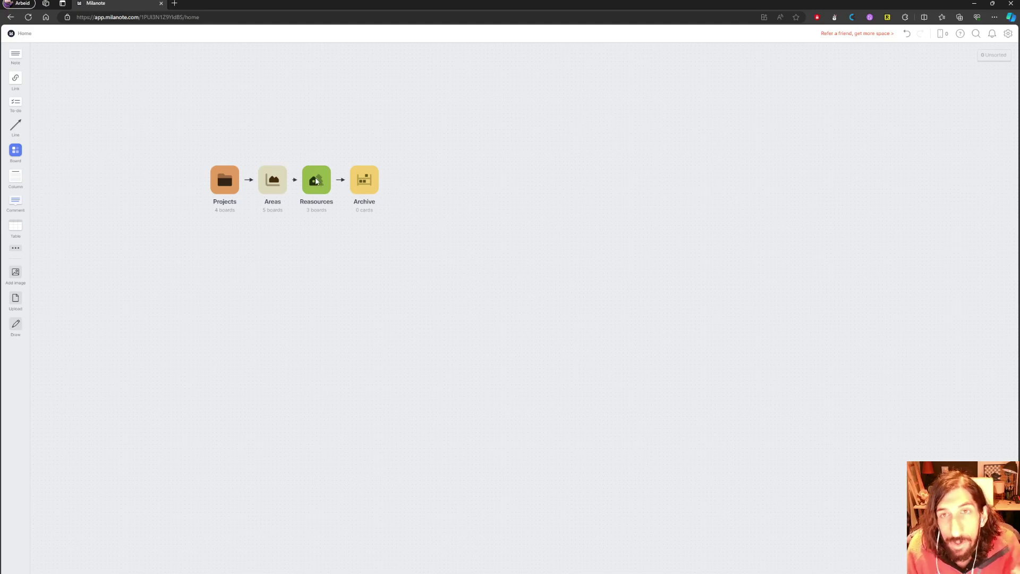
Open the refer-a-friend offer, switch to the upgrade plans and examine the free plan's notes, images or links limit
left_click(842, 34)
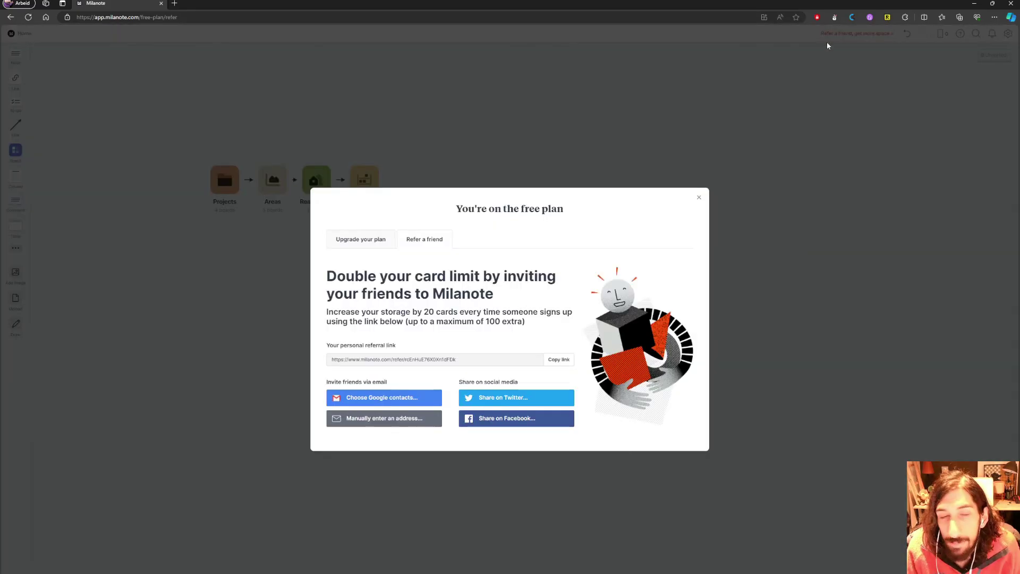
left_click(350, 243)
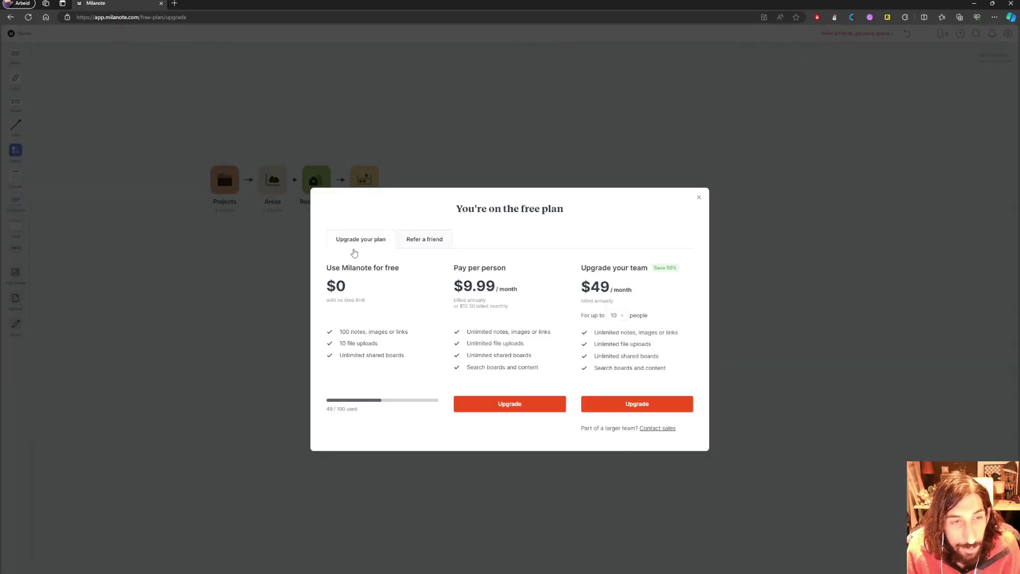
left_click_drag(340, 332, 414, 337)
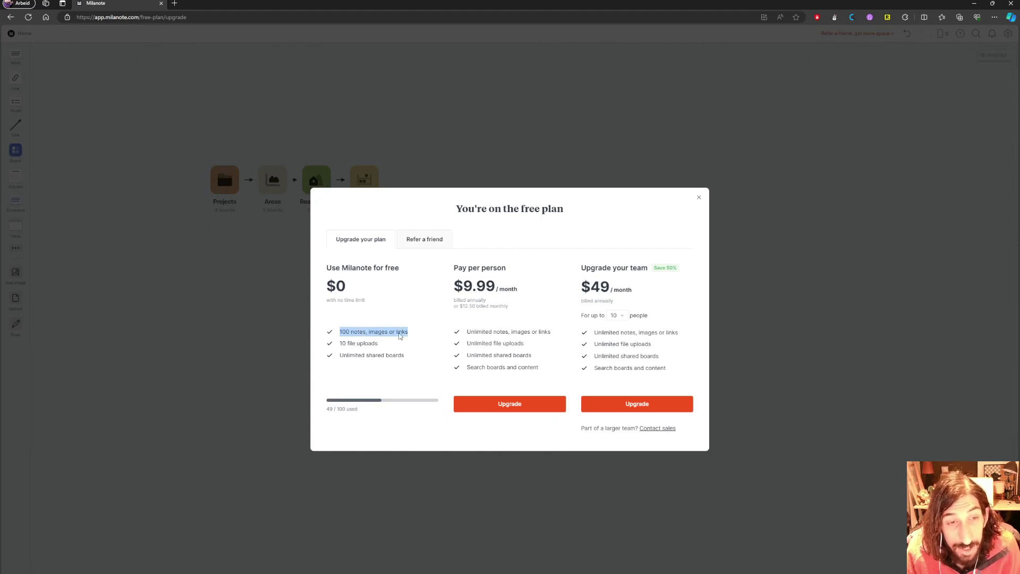
left_click(397, 338)
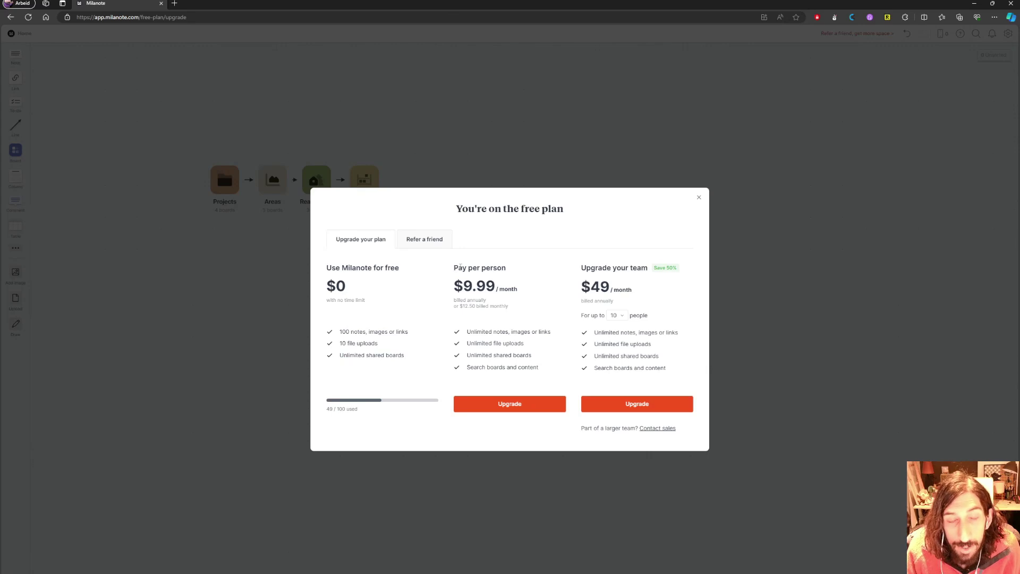
Examine the Pay per person plan's monthly price, unlimited content and search features
left_click_drag(463, 285, 517, 287)
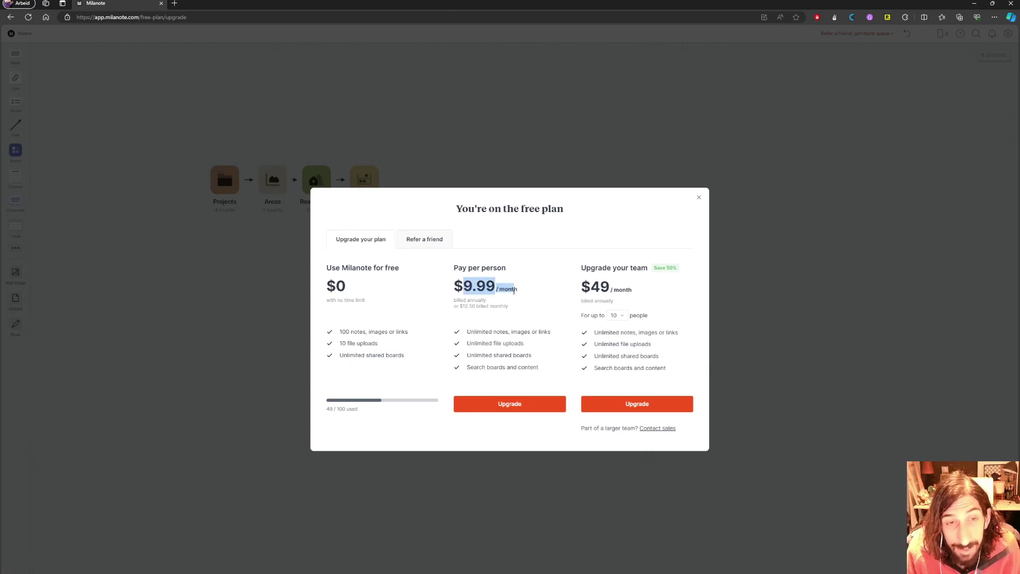
double_click(514, 292)
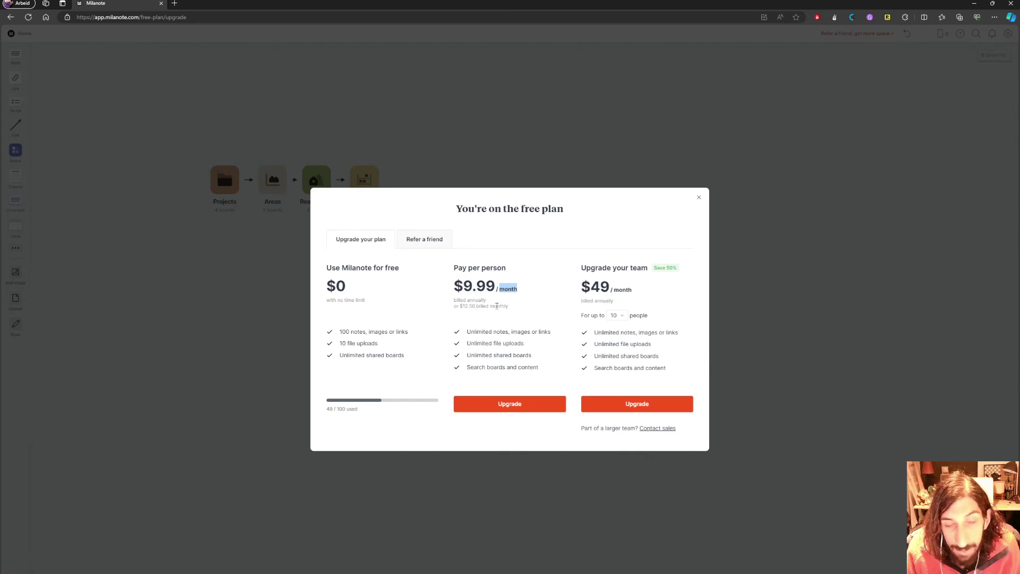
left_click_drag(494, 332, 530, 331)
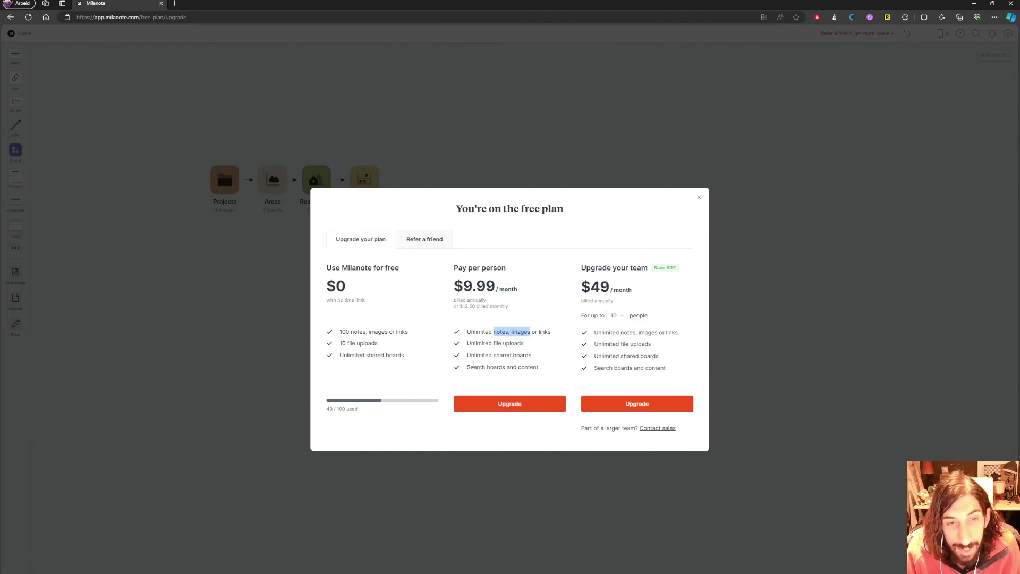
left_click_drag(467, 367, 543, 367)
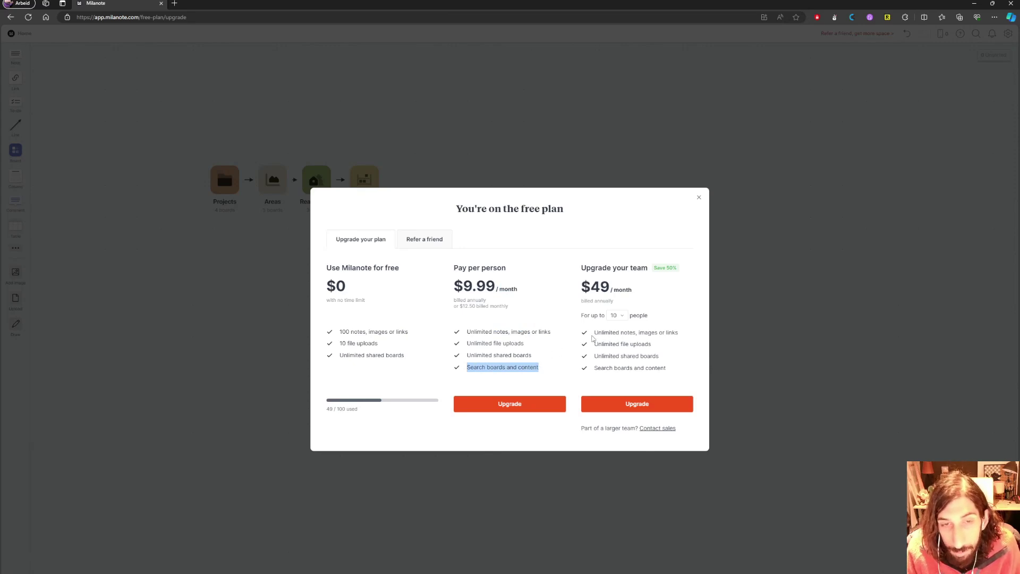
left_click(522, 370)
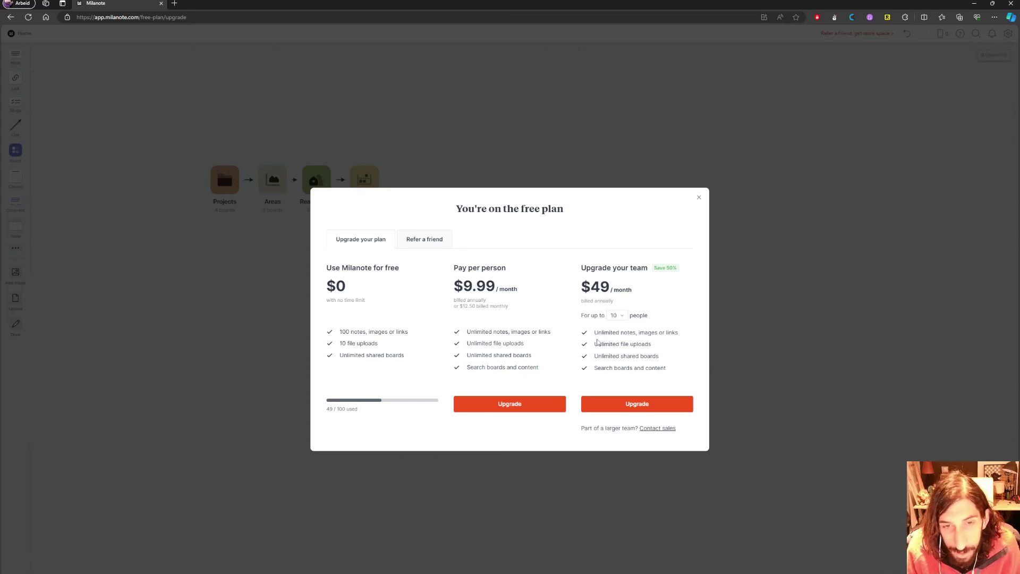
Examine the Upgrade your team plan's features and price, and close the plan overview
left_click_drag(590, 334, 614, 334)
left_click_drag(581, 268, 662, 268)
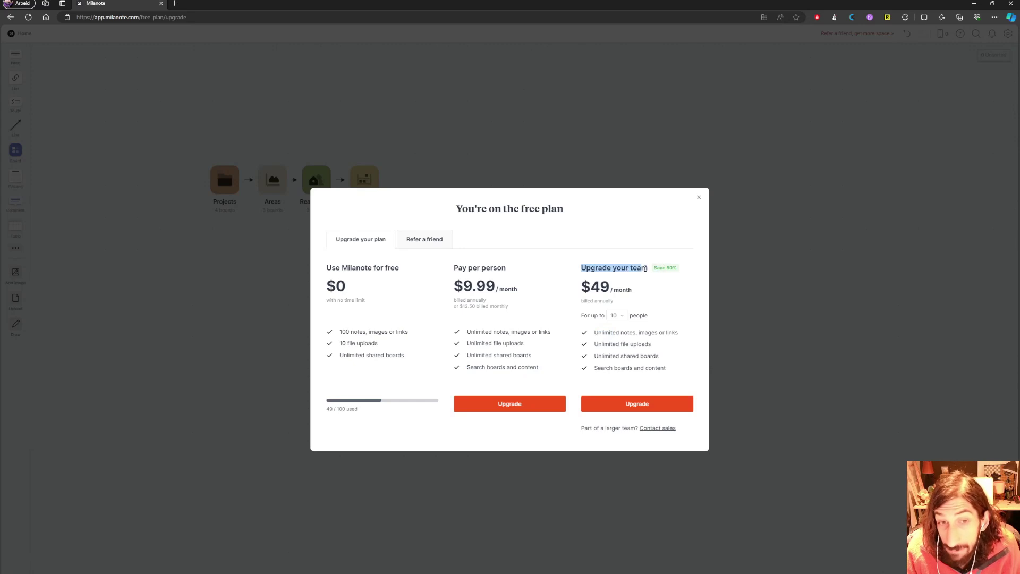
left_click(645, 268)
left_click_drag(579, 285, 611, 287)
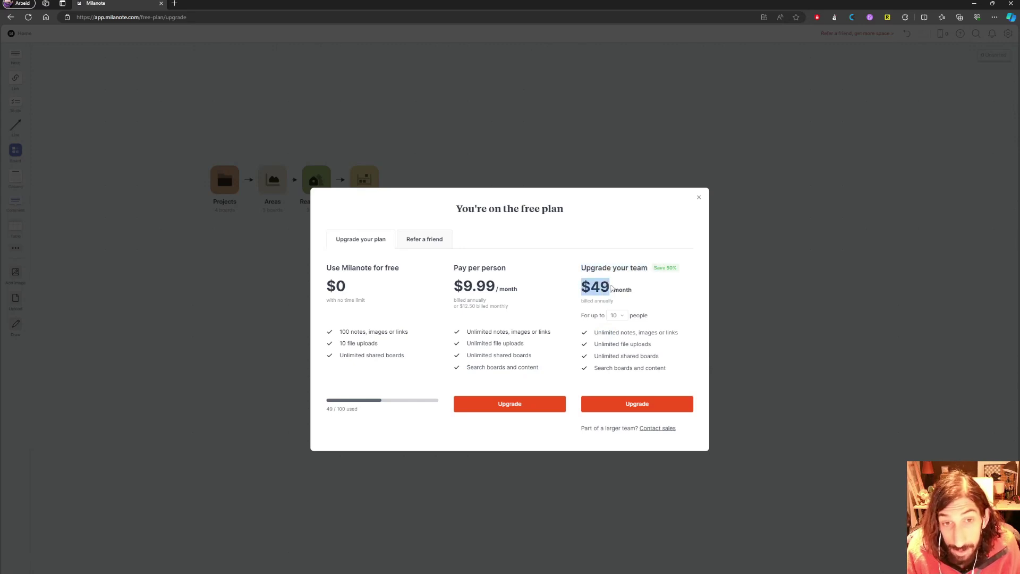
left_click(669, 306)
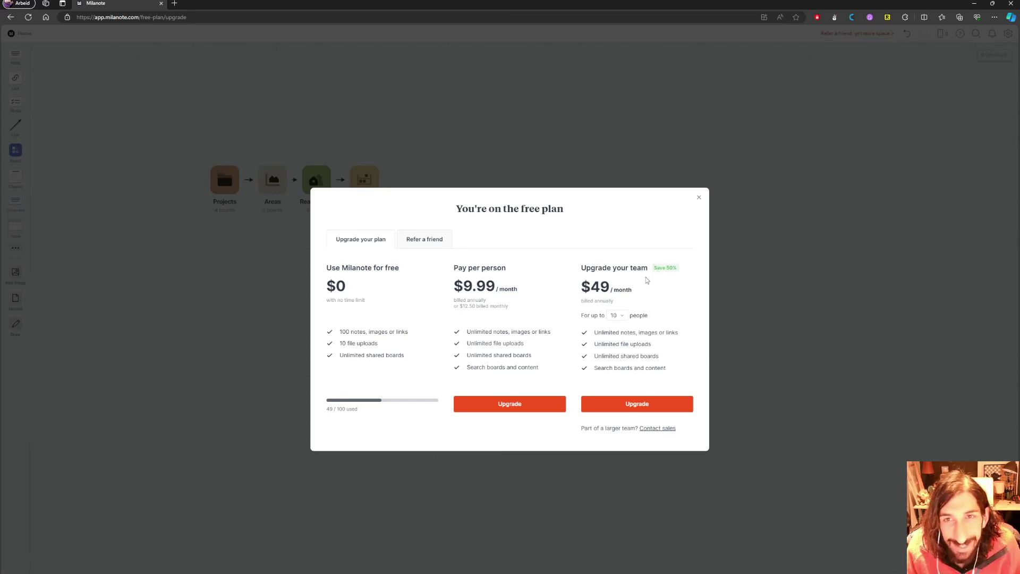
left_click(699, 198)
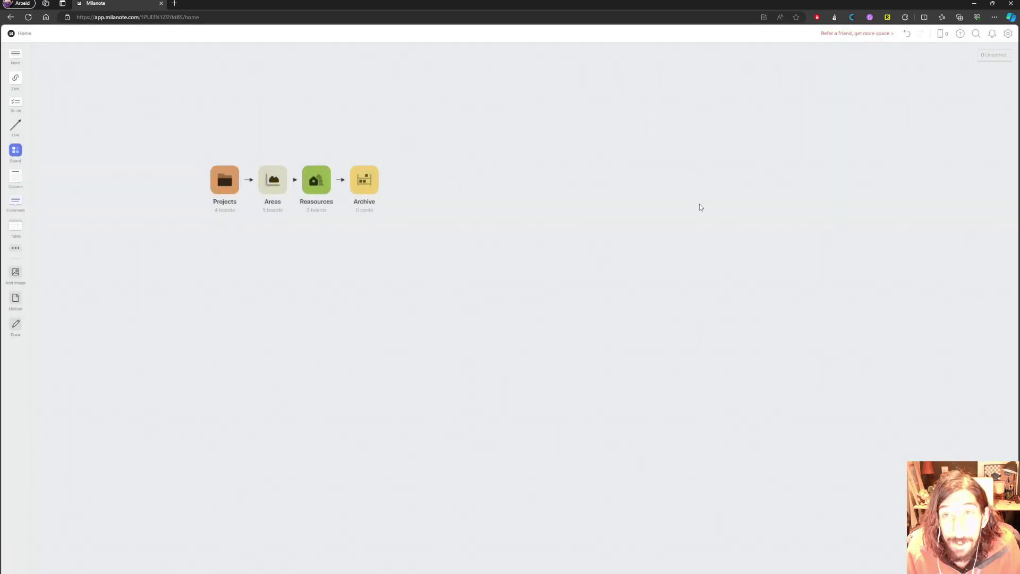